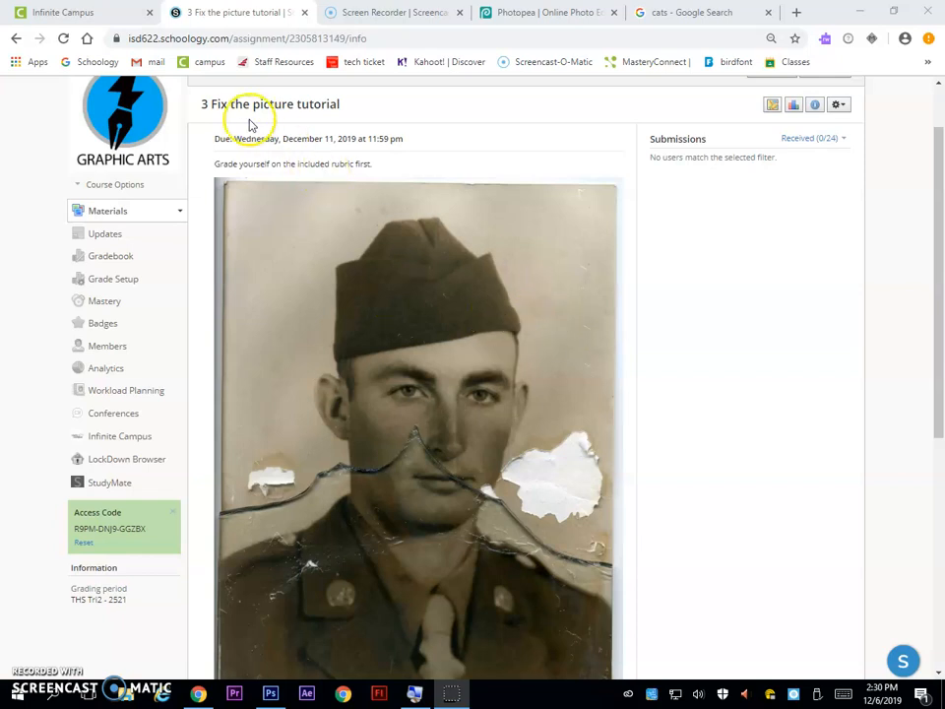
# - Save the damaged soldier portrait from the assignment page to the Desktop as fix_this_picture
pyautogui.rightClick(449, 433)
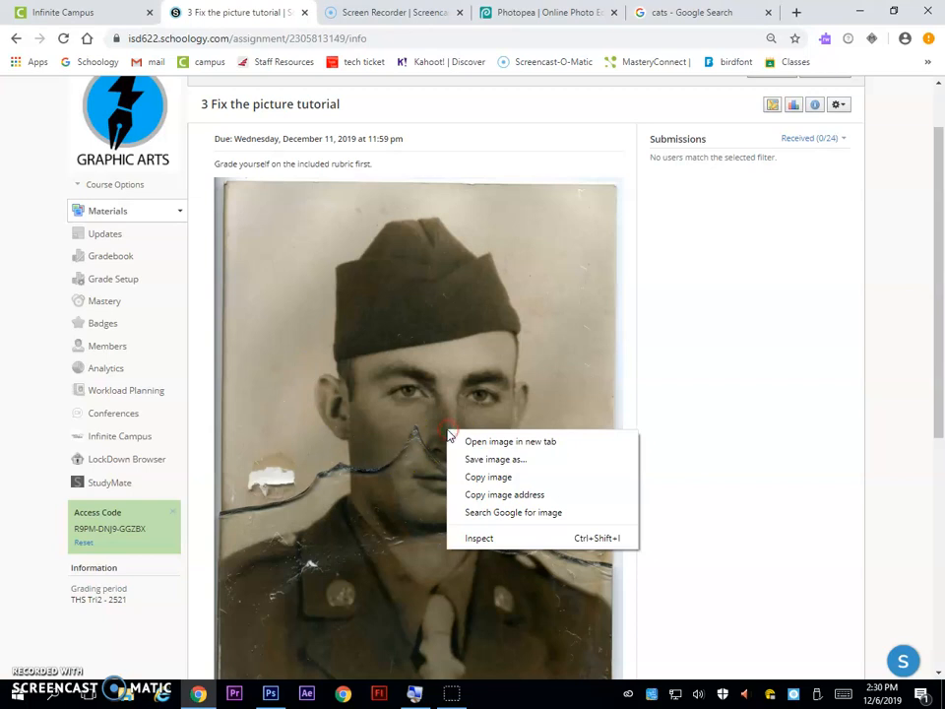
pyautogui.click(509, 457)
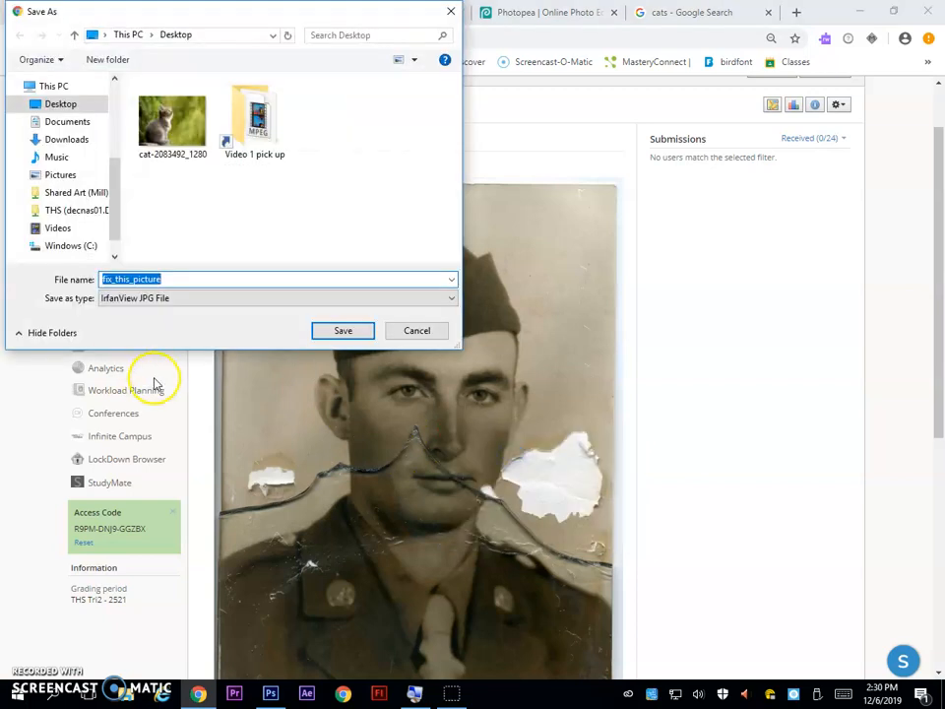
pyautogui.click(340, 331)
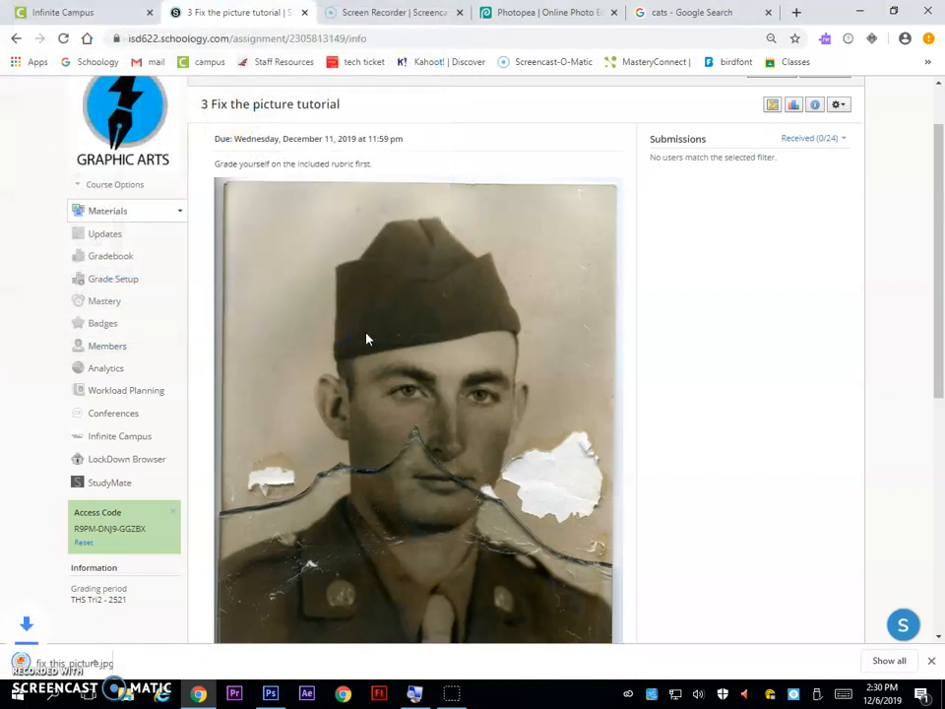
# - Switch to Photopea and open the fix_this_picture image from the Desktop
pyautogui.click(544, 14)
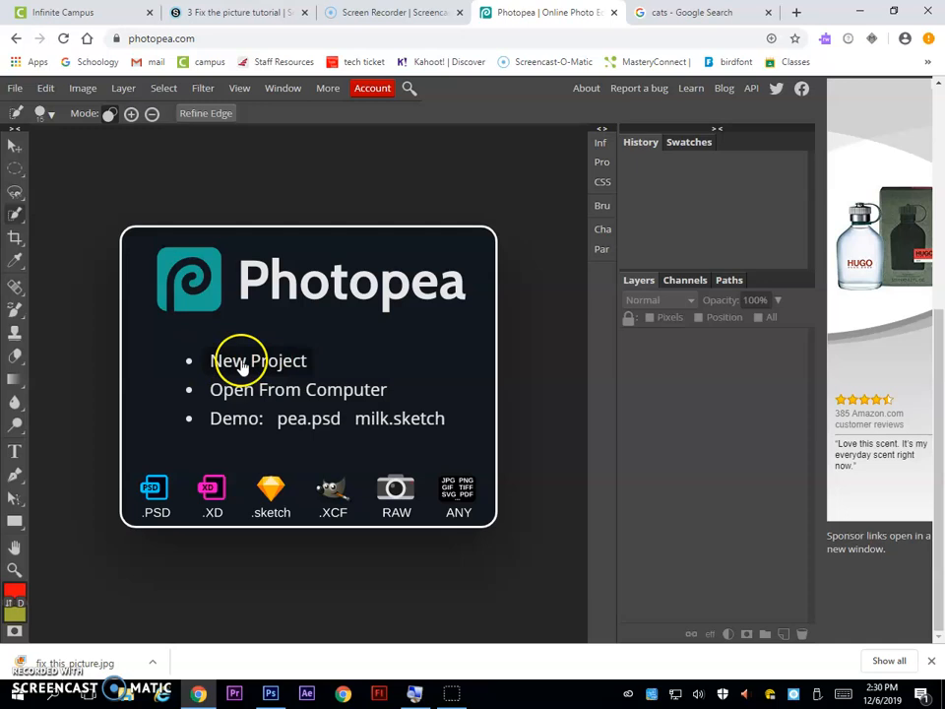
pyautogui.click(256, 395)
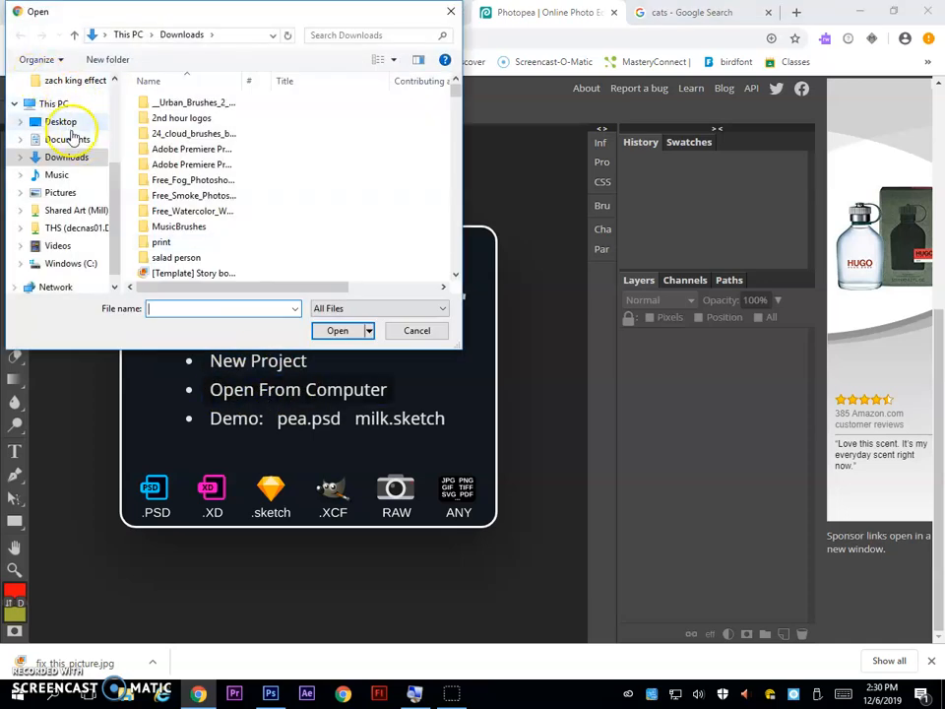
pyautogui.click(60, 121)
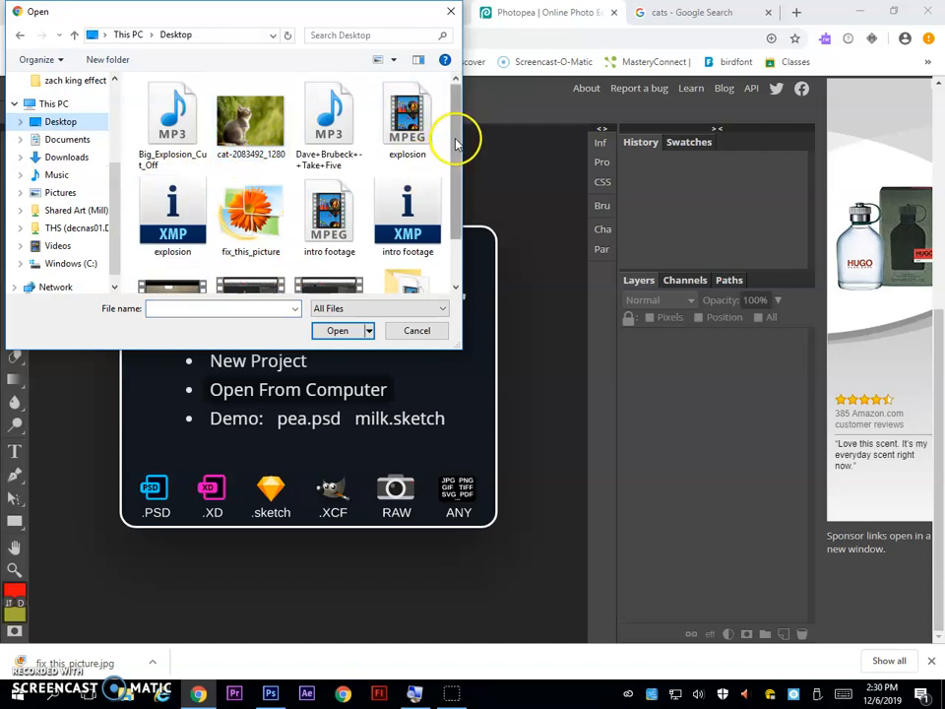
pyautogui.moveTo(459, 126); pyautogui.dragTo(458, 189)
pyautogui.click(252, 148)
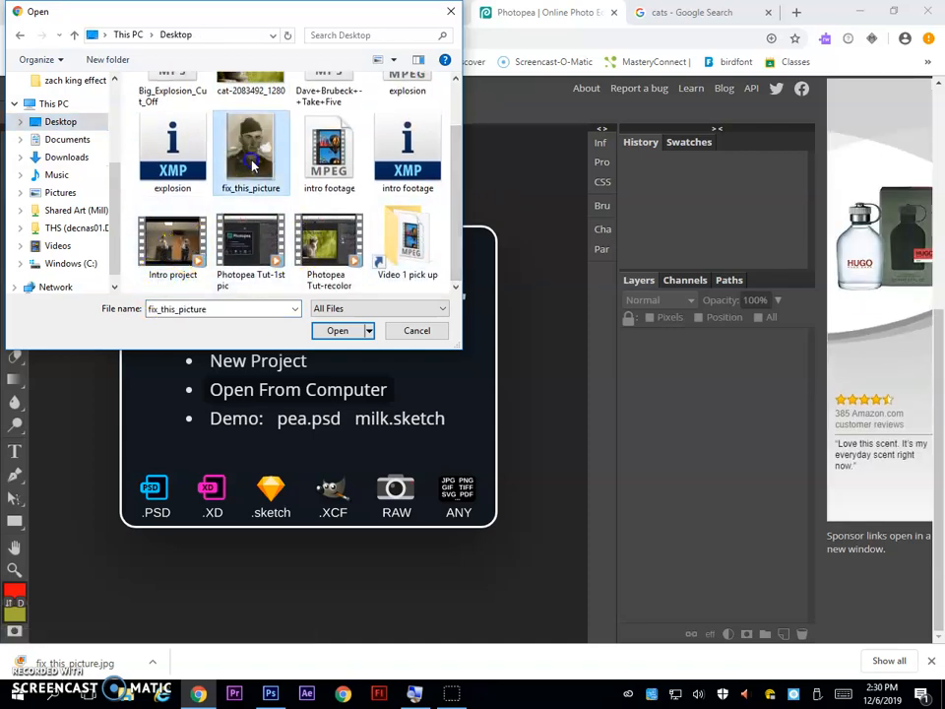
pyautogui.click(335, 330)
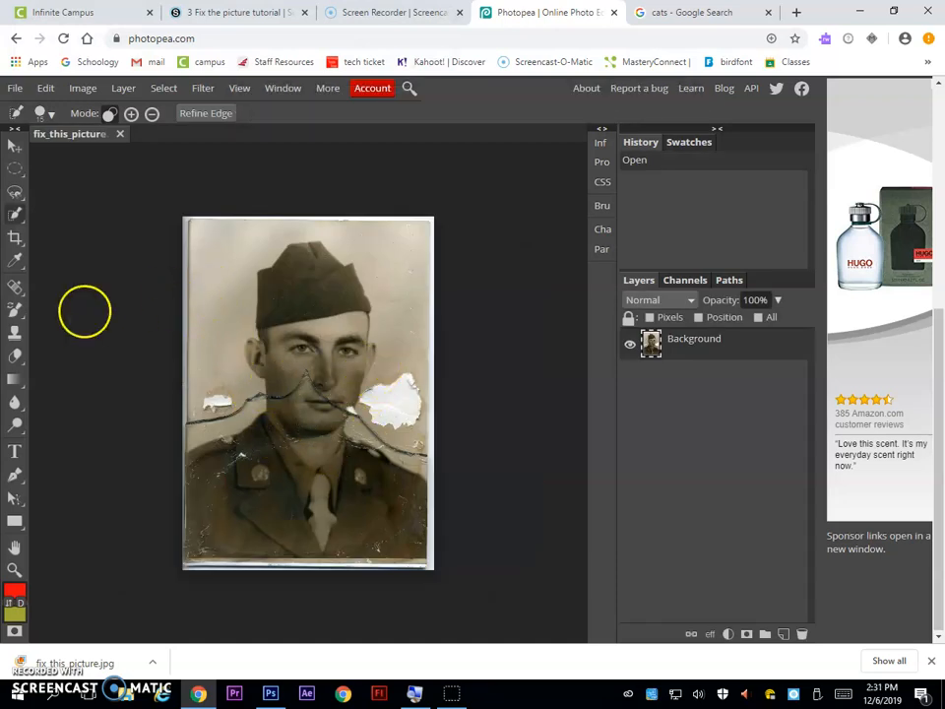
# - Activate the Healing Brush with a 68 px brush size for repairing the small white tear beside the soldier's face
pyautogui.moveTo(21, 294)
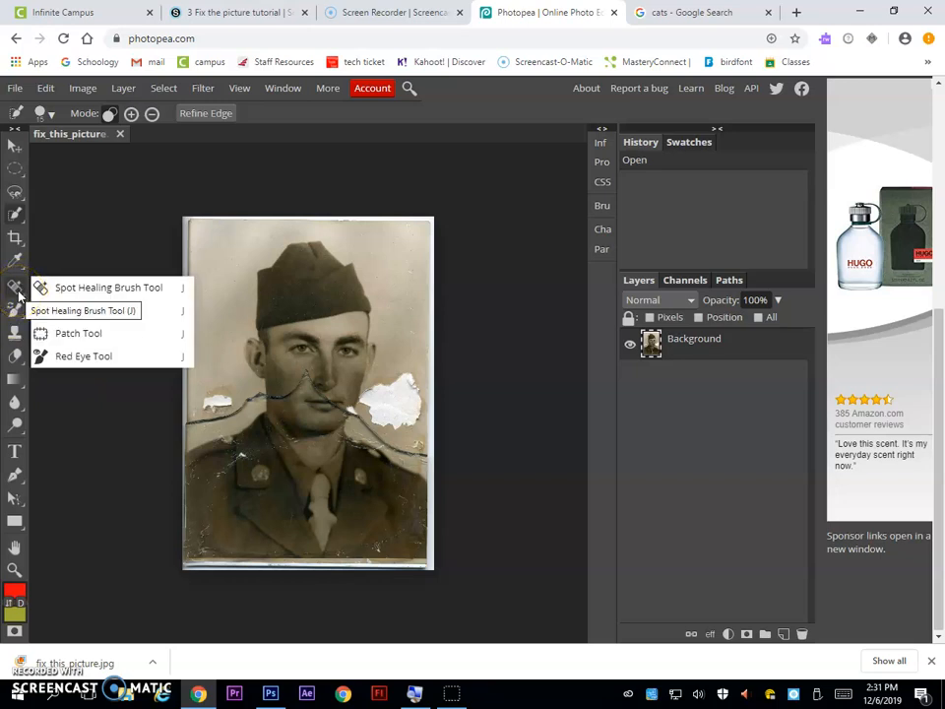
pyautogui.click(19, 295)
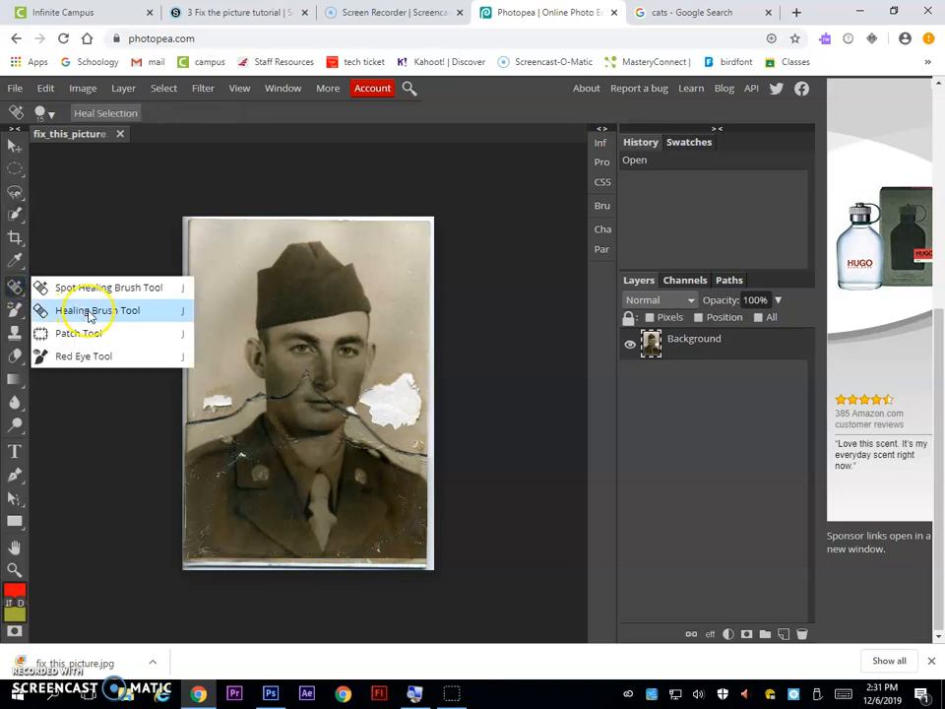
pyautogui.click(90, 312)
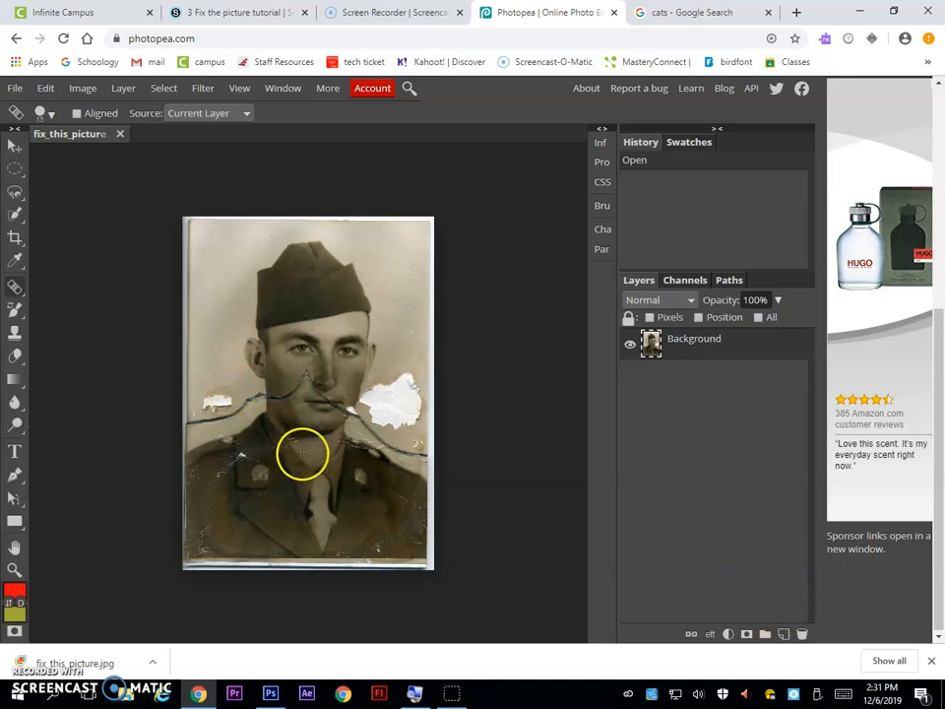
pyautogui.click(13, 574)
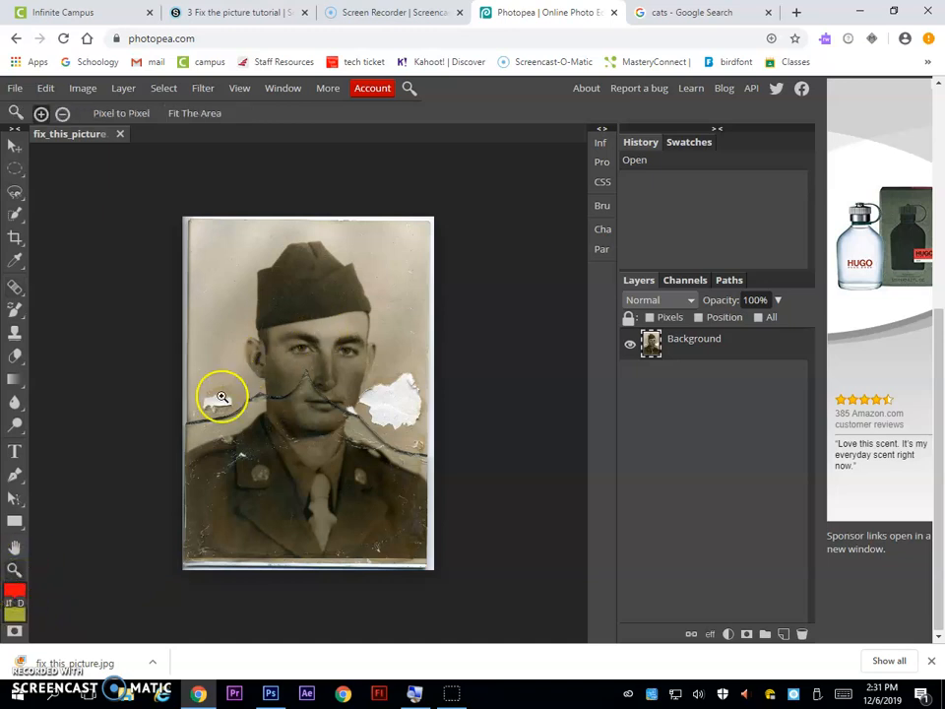
pyautogui.moveTo(213, 369); pyautogui.dragTo(262, 407)
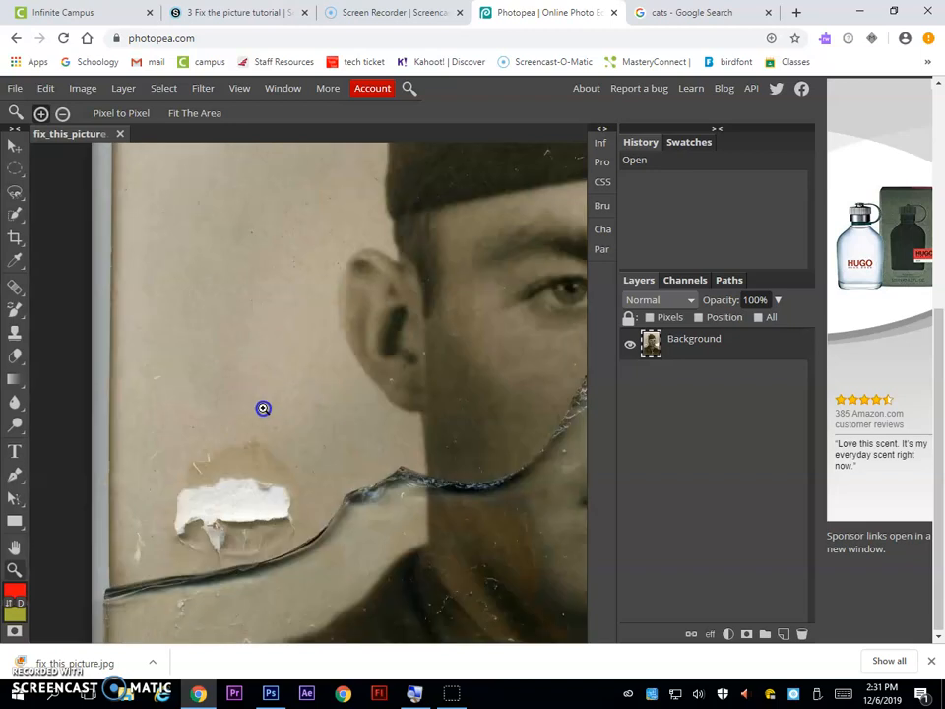
pyautogui.moveTo(13, 284)
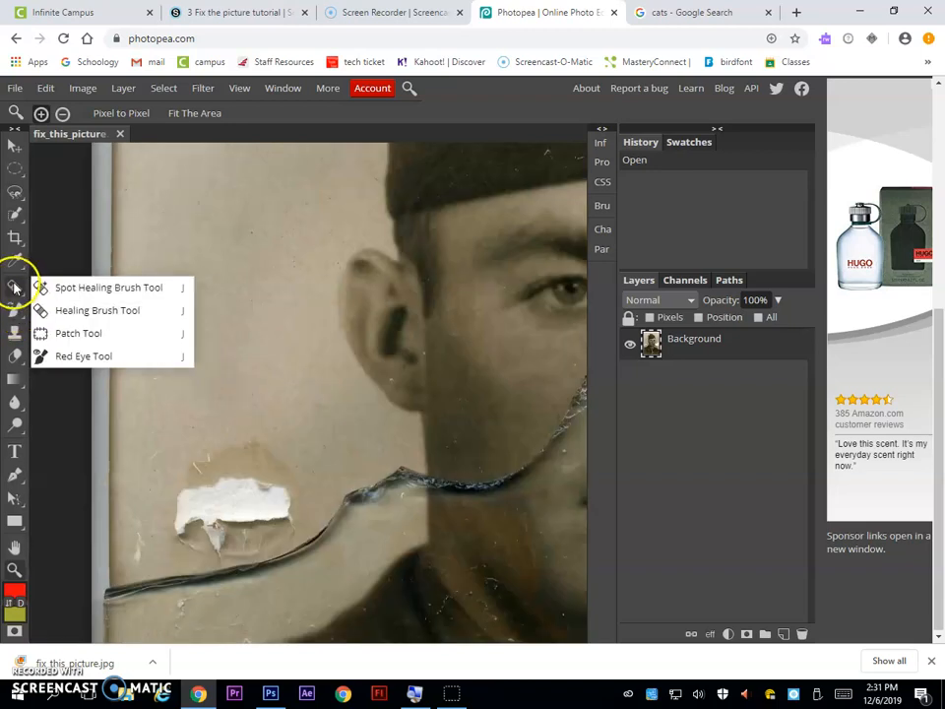
pyautogui.click(84, 311)
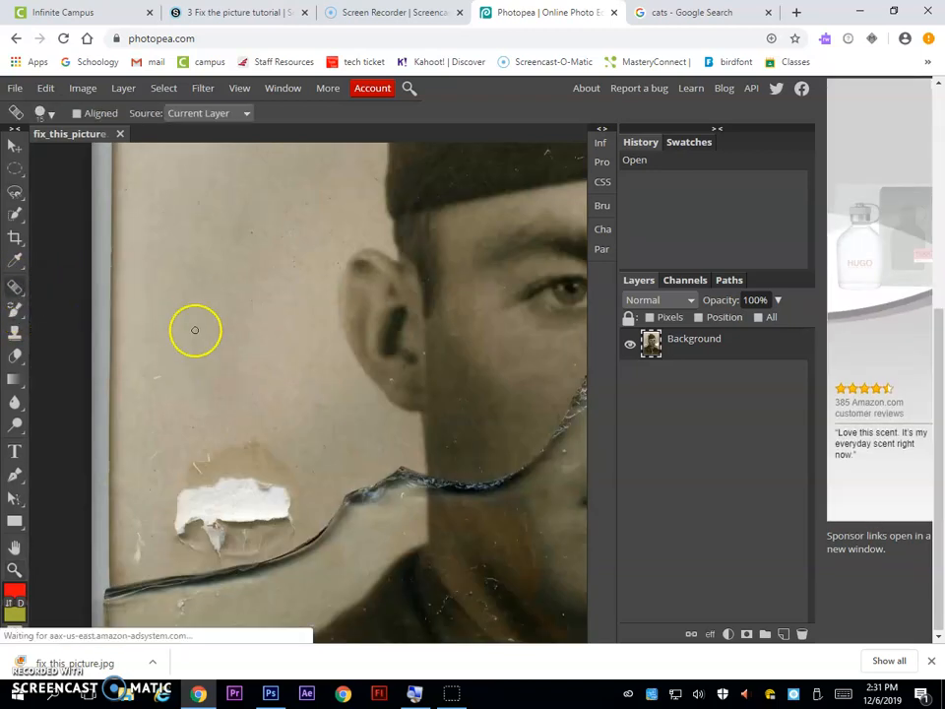
pyautogui.click(53, 115)
pyautogui.click(75, 156)
pyautogui.moveTo(102, 159); pyautogui.dragTo(101, 154)
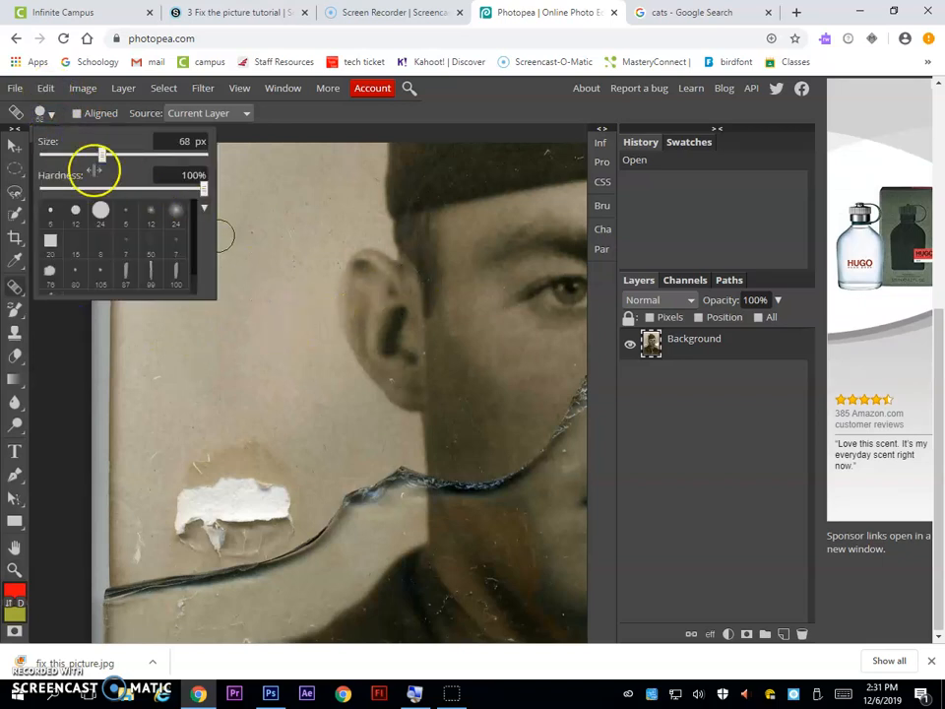
pyautogui.rightClick(15, 191)
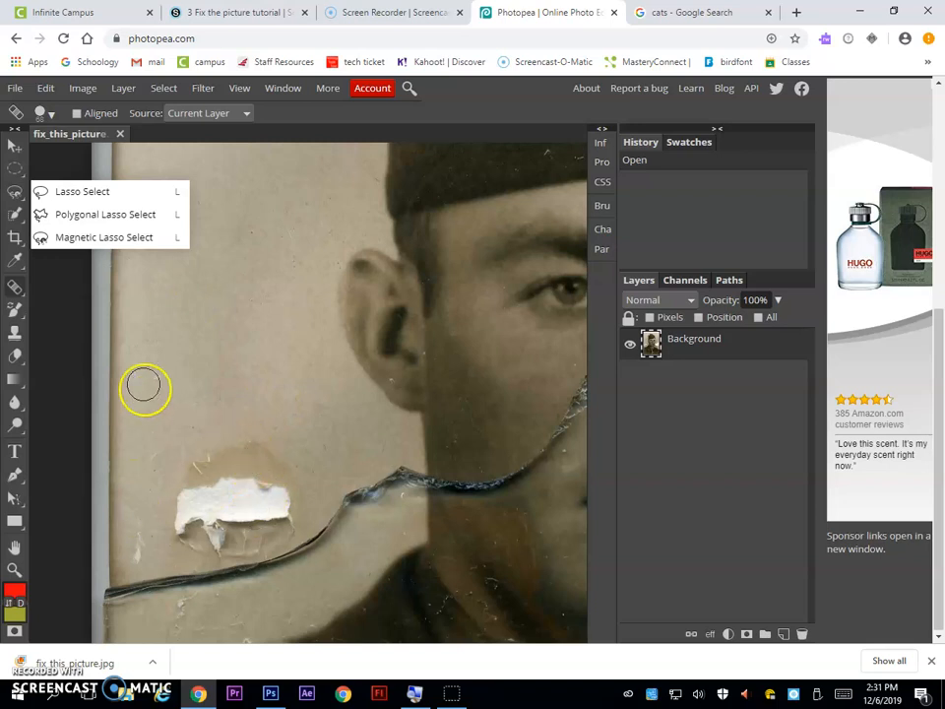
pyautogui.rightClick(14, 287)
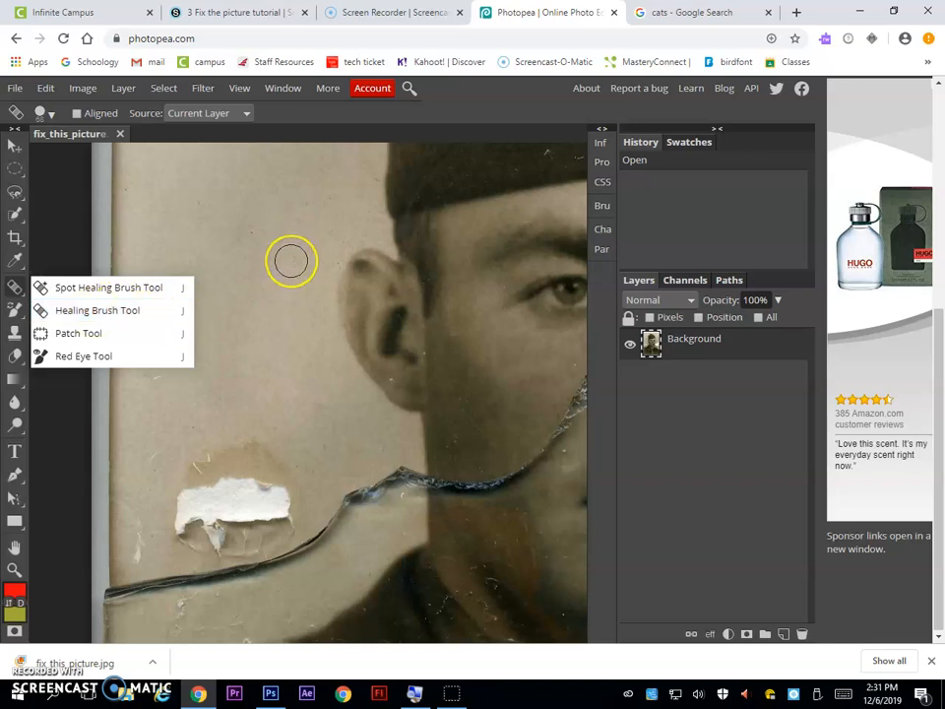
# - Sample clean background beside the ear as the healing source and paint over the small white tear
pyautogui.click(264, 287)
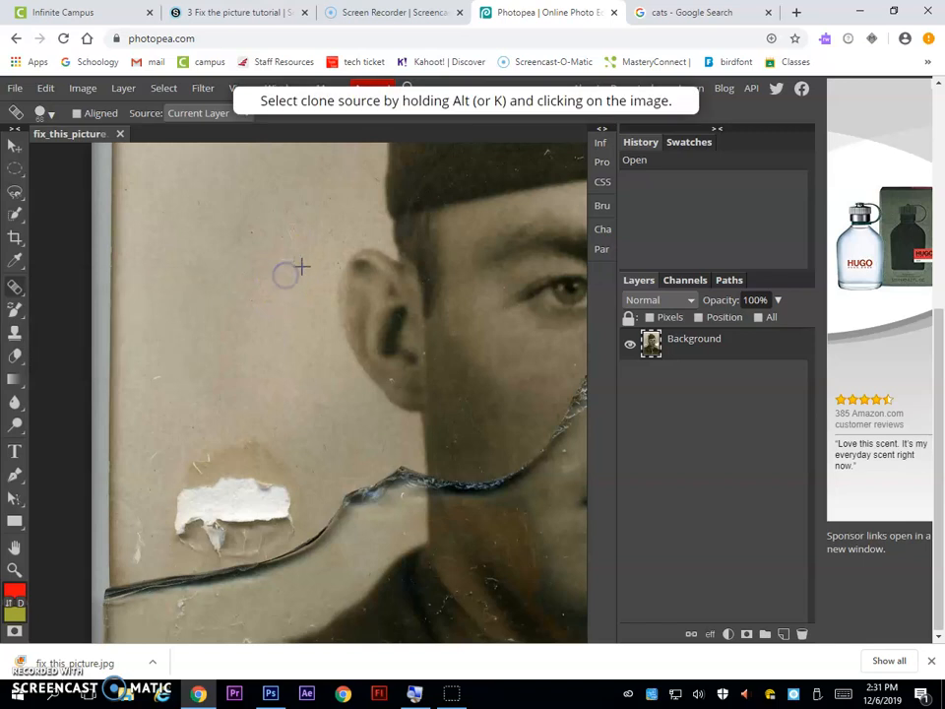
pyautogui.click(300, 261)
pyautogui.click(272, 256)
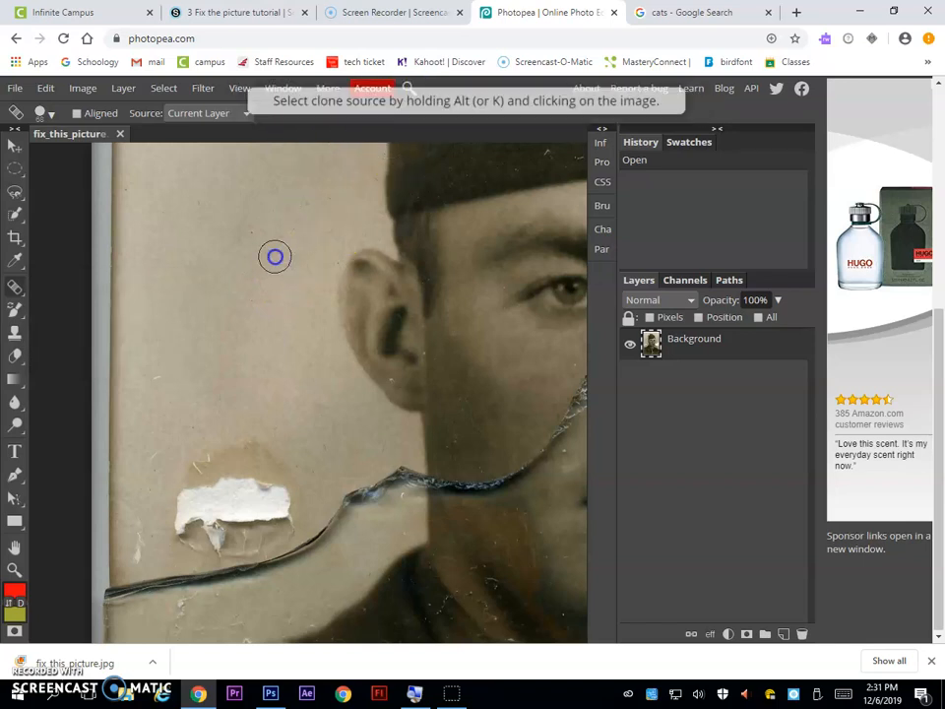
pyautogui.click(274, 256)
pyautogui.click(283, 252)
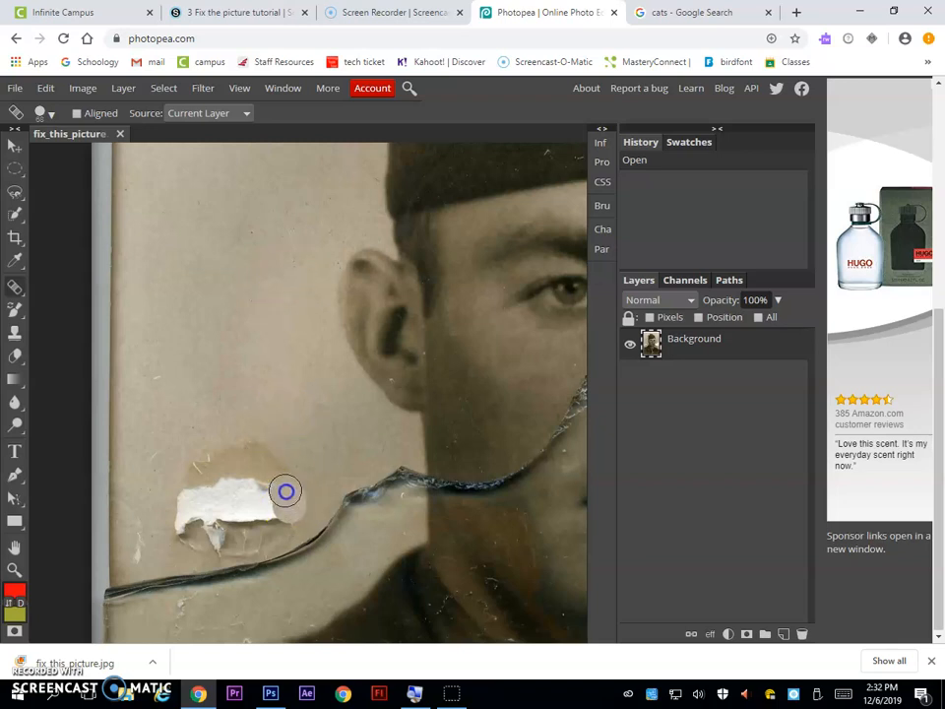
pyautogui.moveTo(274, 491)
pyautogui.mouseDown()
pyautogui.moveTo(252, 469)
pyautogui.moveTo(204, 481)
pyautogui.moveTo(211, 465)
pyautogui.moveTo(185, 499)
pyautogui.moveTo(205, 508)
pyautogui.moveTo(236, 492)
pyautogui.moveTo(234, 508)
pyautogui.moveTo(201, 510)
pyautogui.moveTo(198, 522)
pyautogui.moveTo(181, 524)
pyautogui.moveTo(193, 537)
pyautogui.moveTo(224, 532)
pyautogui.moveTo(214, 545)
pyautogui.moveTo(273, 526)
pyautogui.mouseUp()
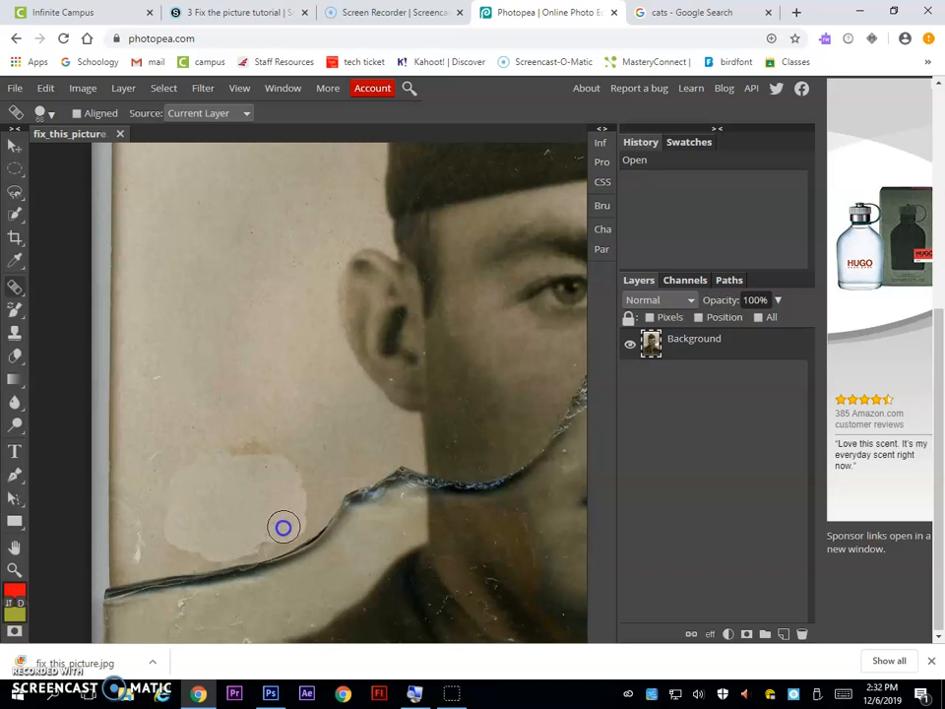
# - Heal the dark crease across the plain background, from the photo's left edge up to the soldier's jaw
pyautogui.moveTo(269, 456)
pyautogui.mouseDown()
pyautogui.moveTo(234, 446)
pyautogui.moveTo(199, 469)
pyautogui.moveTo(318, 481)
pyautogui.moveTo(328, 517)
pyautogui.moveTo(290, 548)
pyautogui.moveTo(164, 586)
pyautogui.mouseUp()
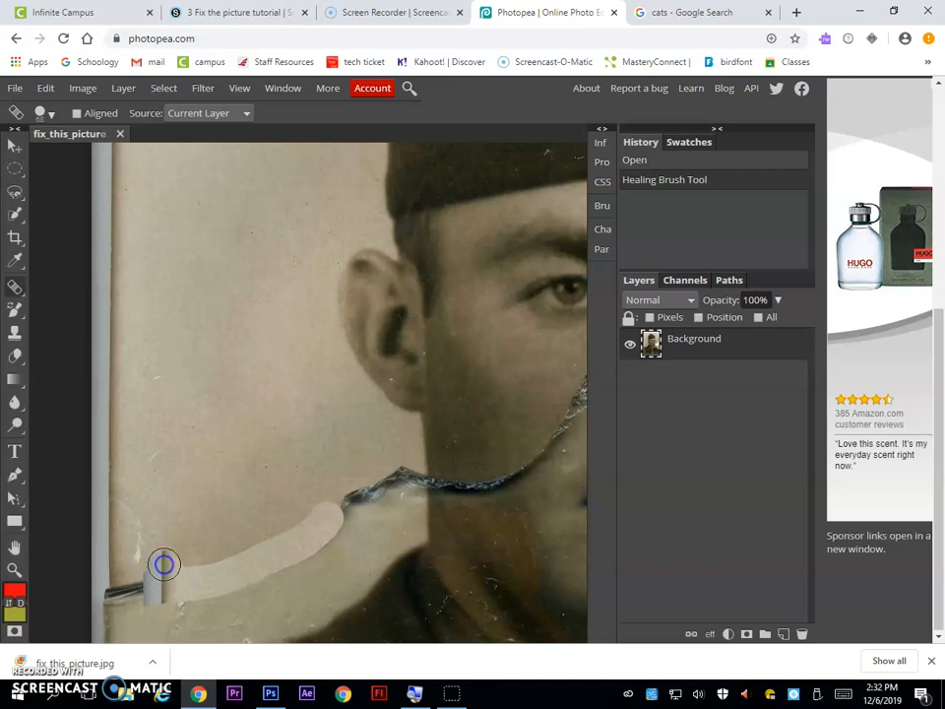
pyautogui.moveTo(163, 564); pyautogui.dragTo(167, 575)
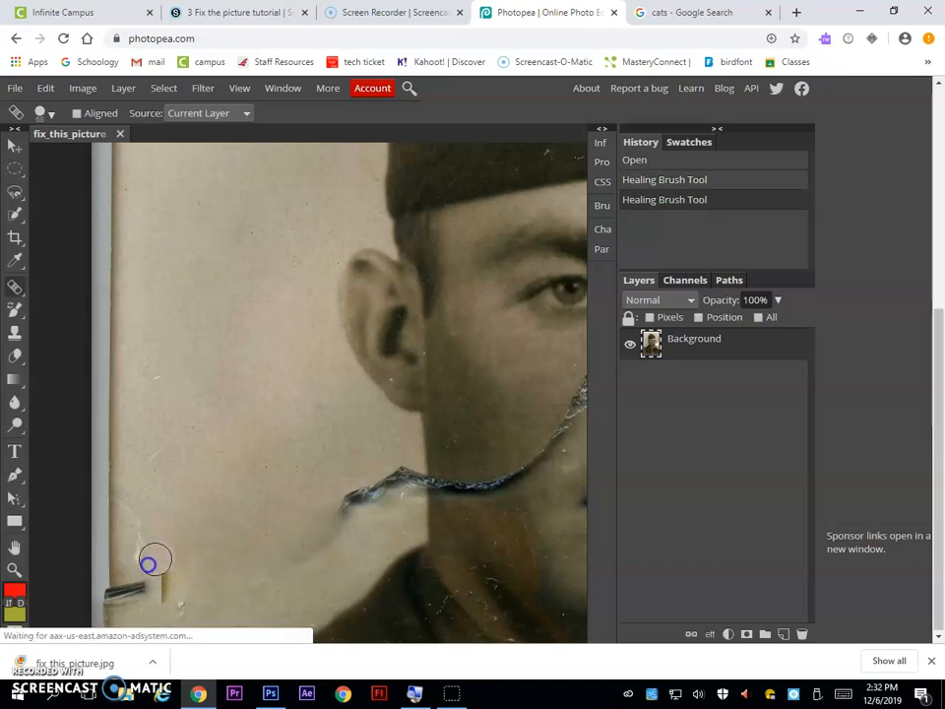
pyautogui.click(123, 604)
pyautogui.moveTo(123, 604); pyautogui.dragTo(147, 522)
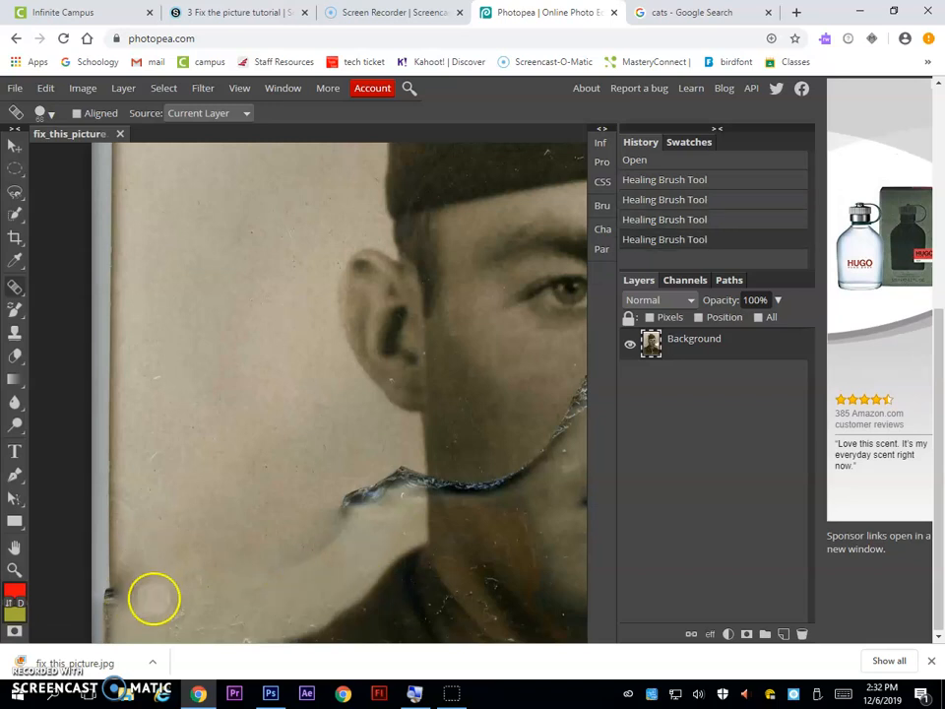
pyautogui.click(122, 596)
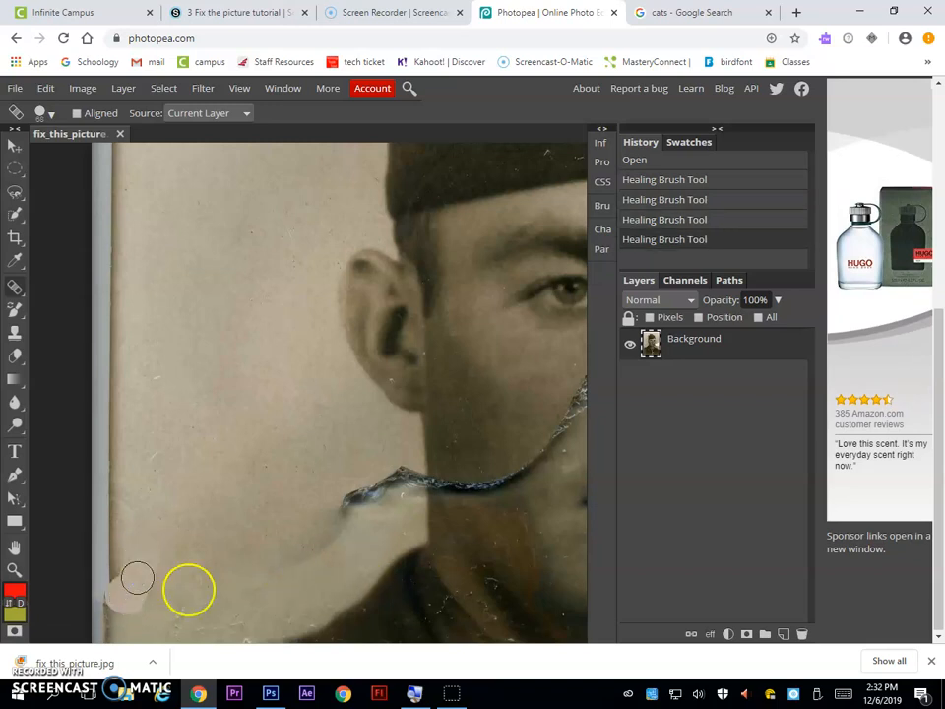
pyautogui.moveTo(273, 547)
pyautogui.mouseDown()
pyautogui.moveTo(291, 563)
pyautogui.moveTo(333, 531)
pyautogui.moveTo(327, 508)
pyautogui.moveTo(278, 548)
pyautogui.mouseUp()
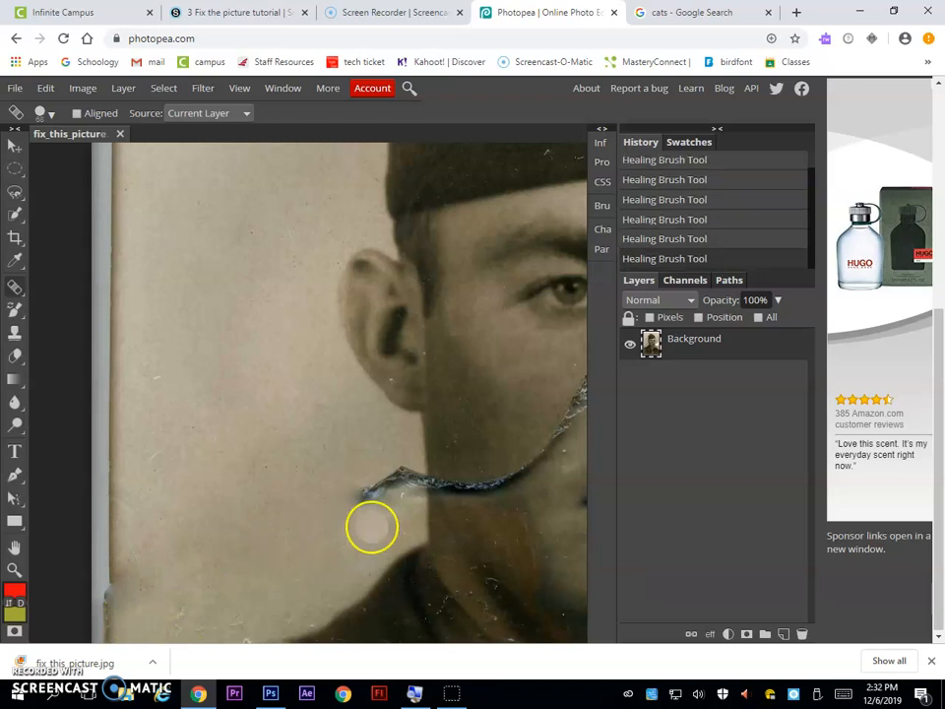
pyautogui.moveTo(356, 504)
pyautogui.mouseDown()
pyautogui.moveTo(390, 495)
pyautogui.moveTo(394, 463)
pyautogui.moveTo(399, 491)
pyautogui.moveTo(400, 466)
pyautogui.moveTo(405, 498)
pyautogui.mouseUp()
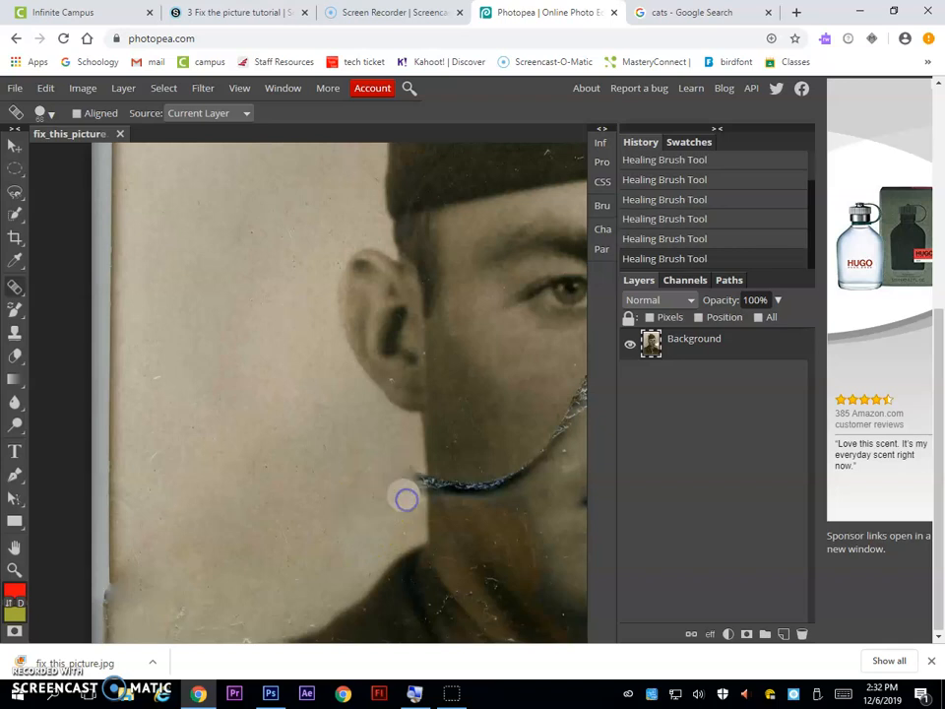
# - Try to heal the crease where the background meets the jaw with the Healing Brush, and undo the stroke
pyautogui.rightClick(24, 287)
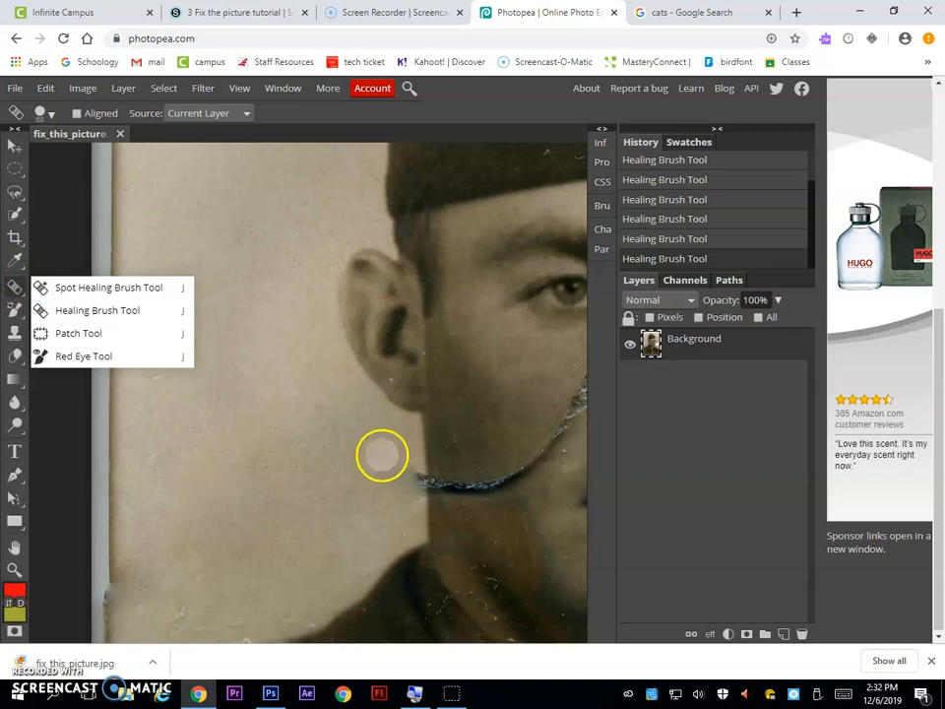
pyautogui.moveTo(406, 466)
pyautogui.mouseDown()
pyautogui.moveTo(409, 506)
pyautogui.moveTo(410, 464)
pyautogui.moveTo(411, 506)
pyautogui.moveTo(414, 474)
pyautogui.moveTo(421, 508)
pyautogui.moveTo(422, 472)
pyautogui.mouseUp()
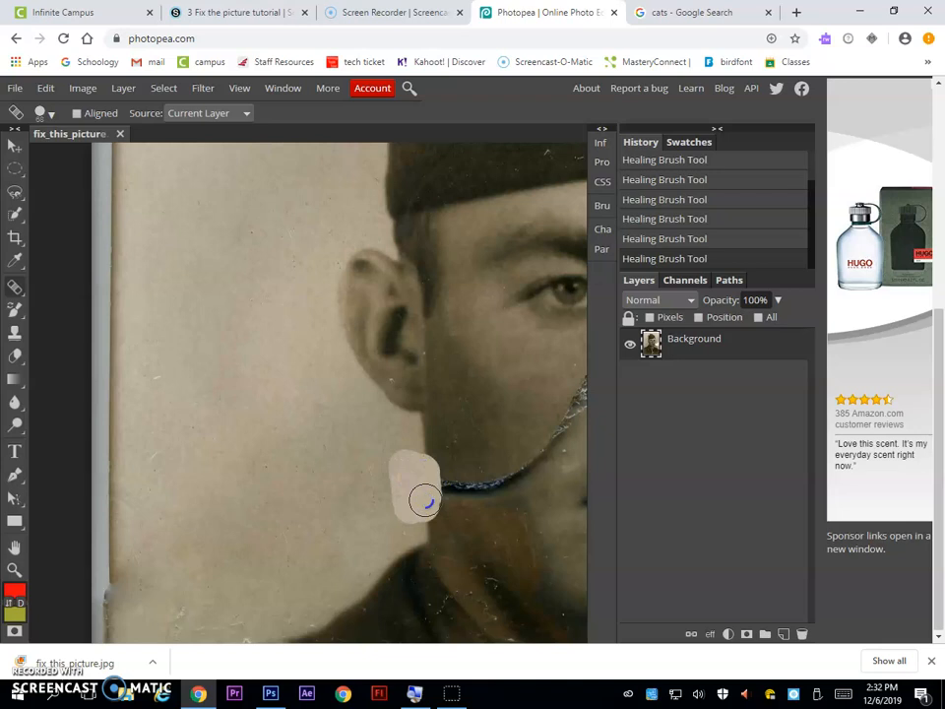
pyautogui.moveTo(425, 500); pyautogui.dragTo(407, 498)
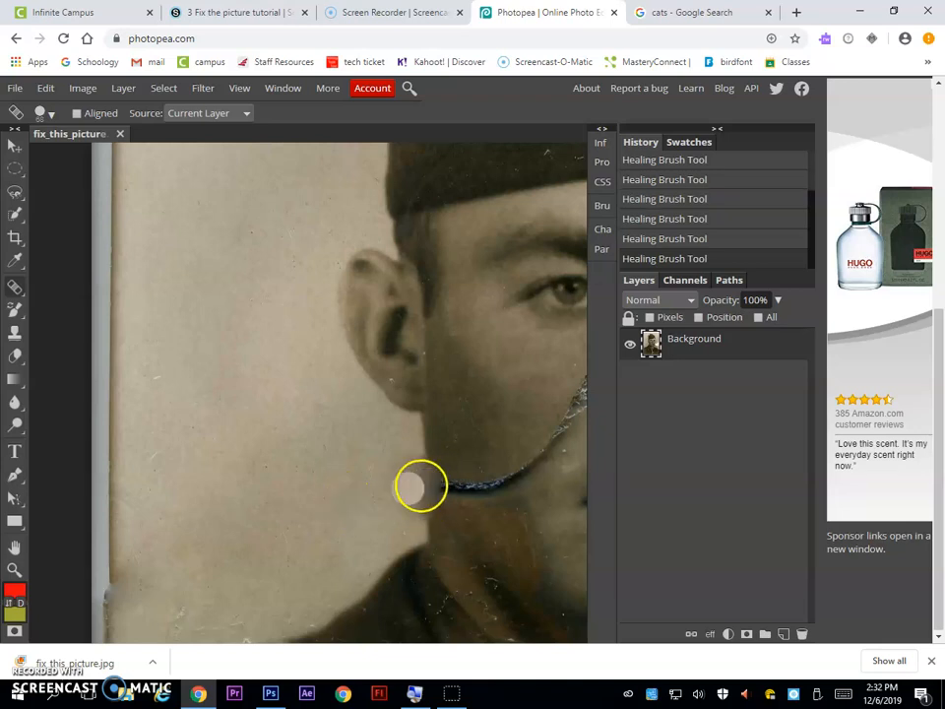
pyautogui.hotkey('ctrl', 'z')
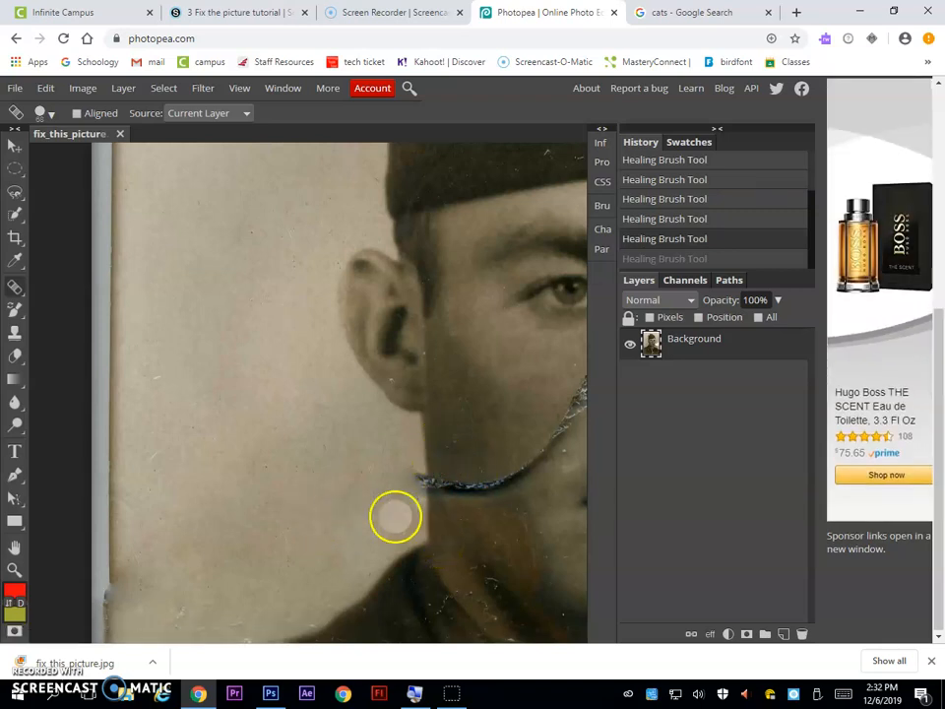
# - Activate the Clone Stamp tool with a larger brush size and slightly reduced hardness
pyautogui.click(15, 333)
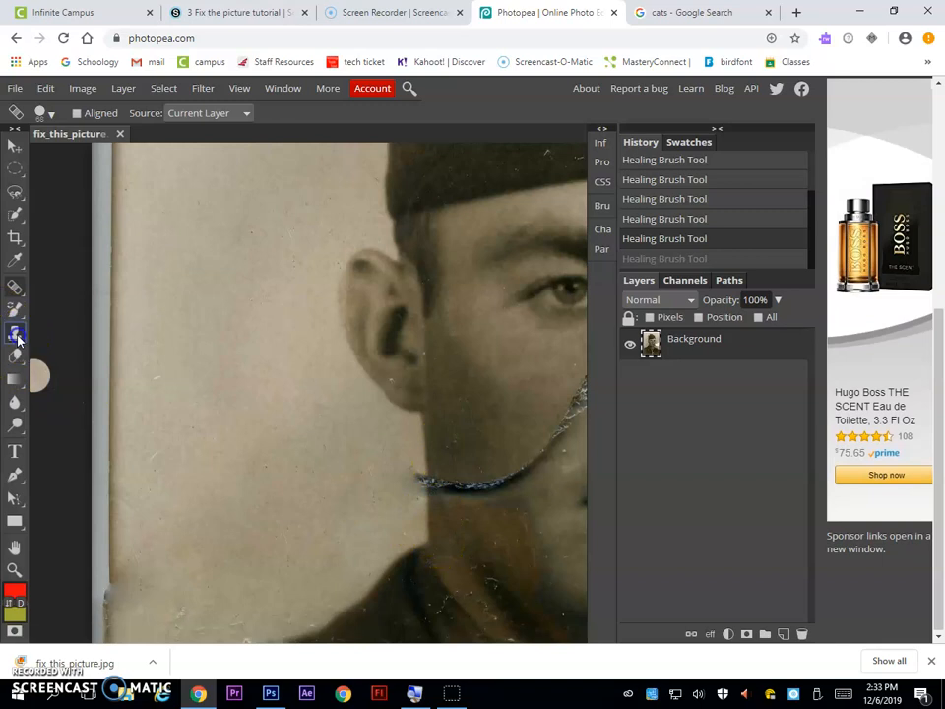
pyautogui.click(16, 335)
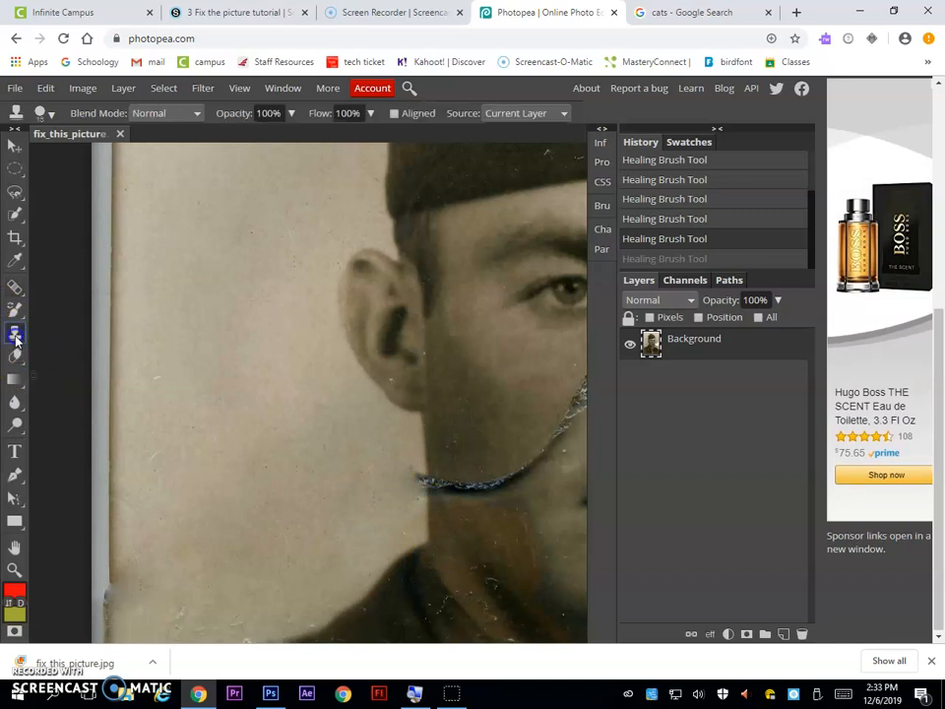
pyautogui.click(48, 118)
pyautogui.moveTo(68, 153); pyautogui.dragTo(82, 157)
pyautogui.moveTo(199, 189); pyautogui.dragTo(195, 192)
pyautogui.click(18, 198)
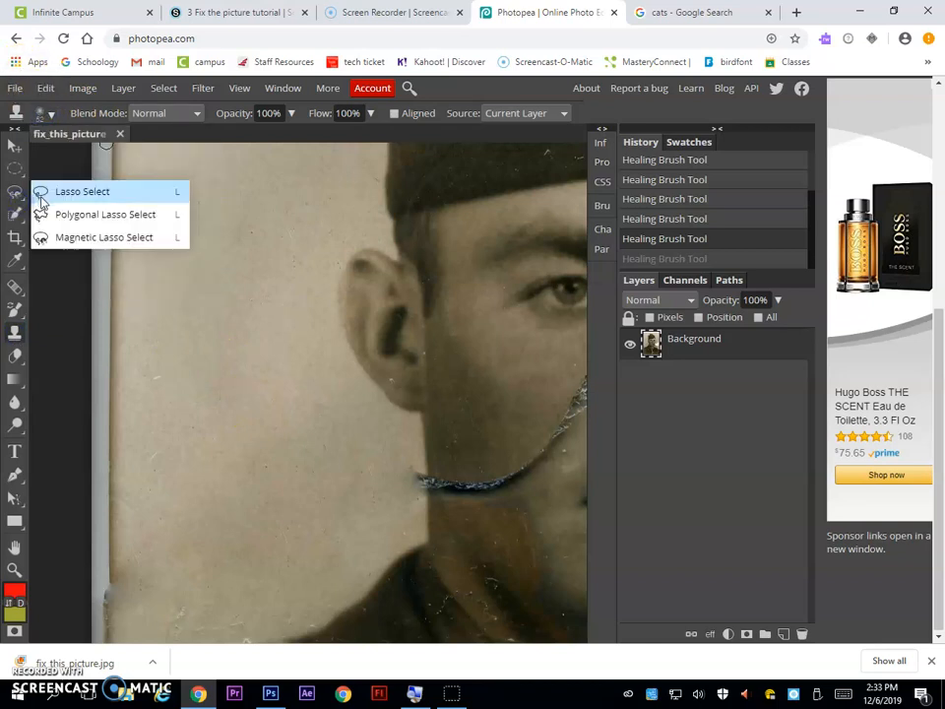
# - Set the Clone Stamp brush size to 44 px
pyautogui.click(52, 115)
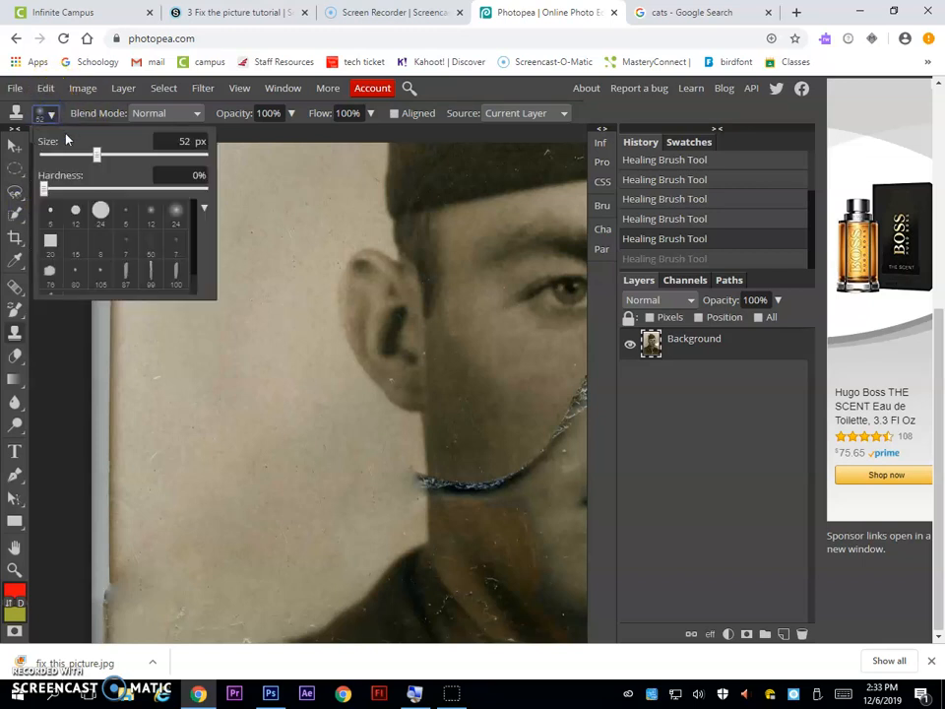
pyautogui.moveTo(96, 154); pyautogui.dragTo(94, 159)
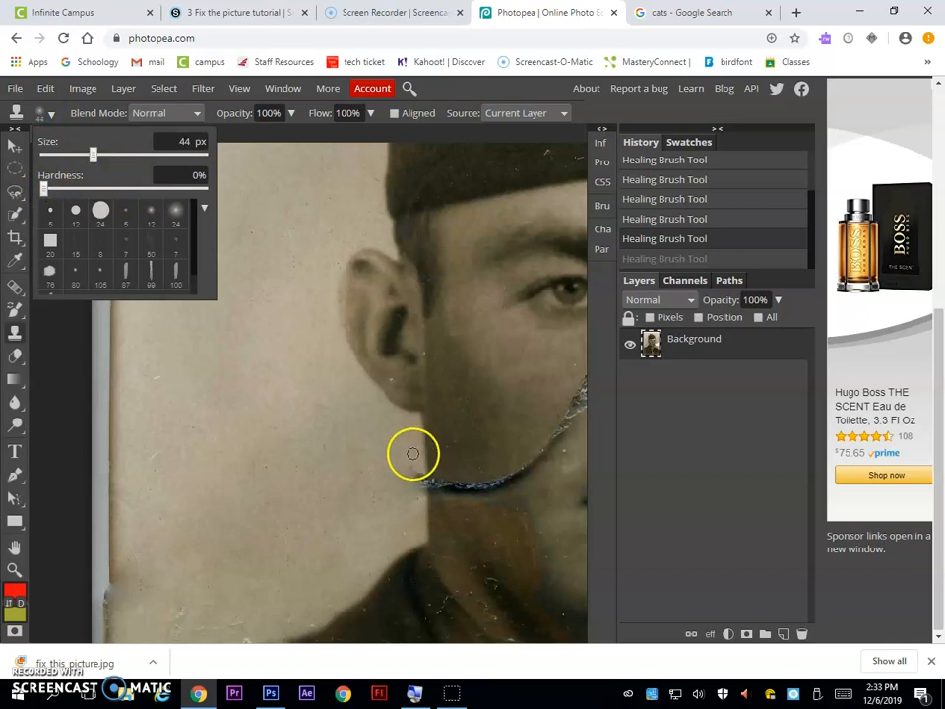
pyautogui.hotkey('ctrl', '+')
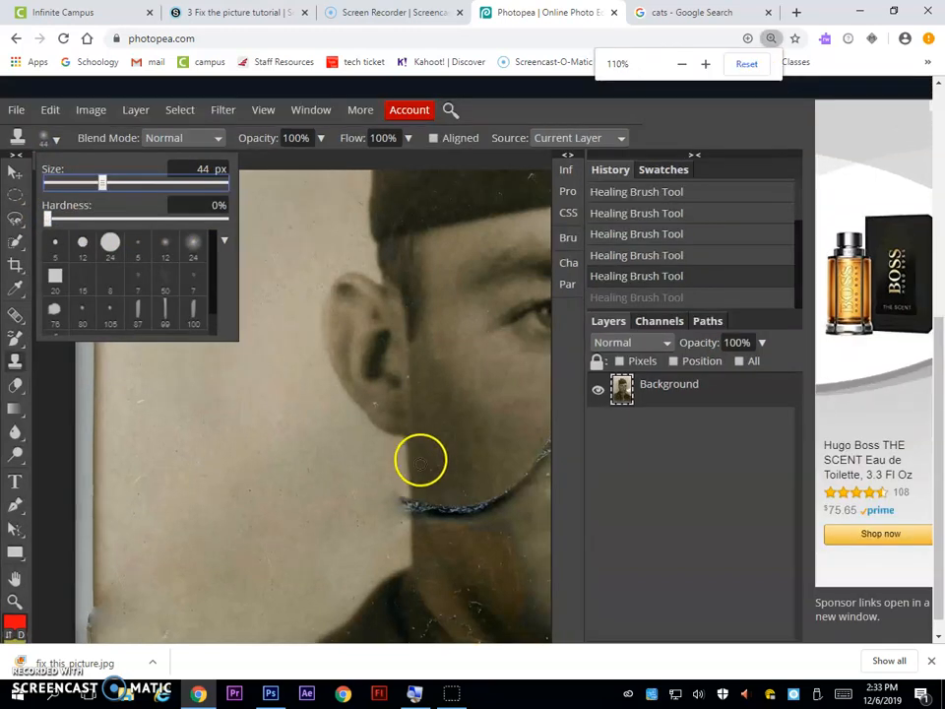
pyautogui.rightClick(14, 551)
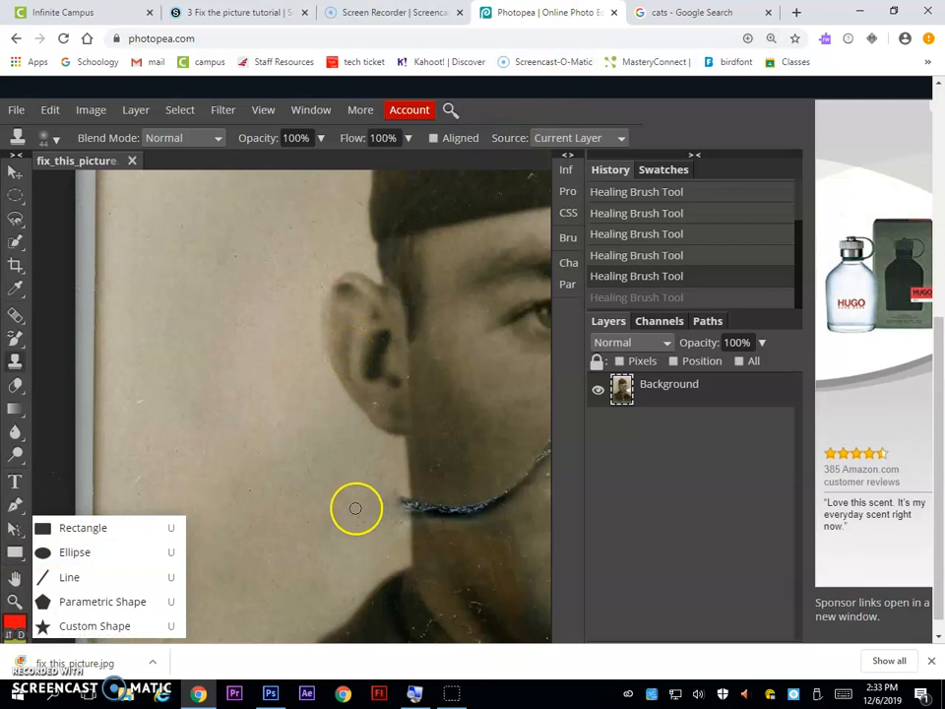
# - Try to clone plain background over the end of the crease beside the jaw, and undo the stroke
pyautogui.click(354, 472)
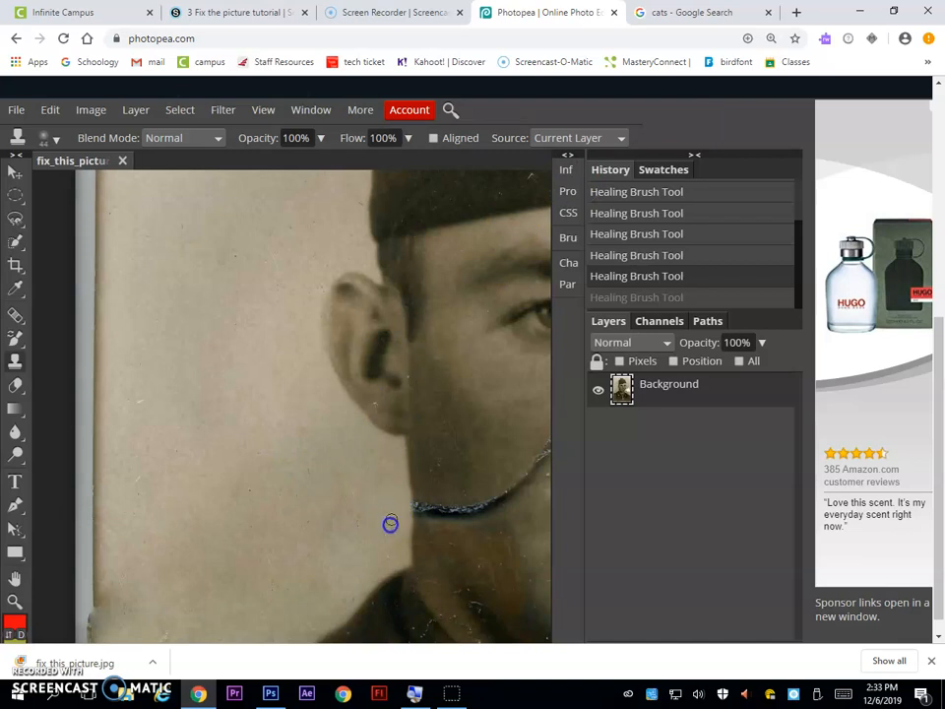
pyautogui.moveTo(390, 525); pyautogui.dragTo(432, 528)
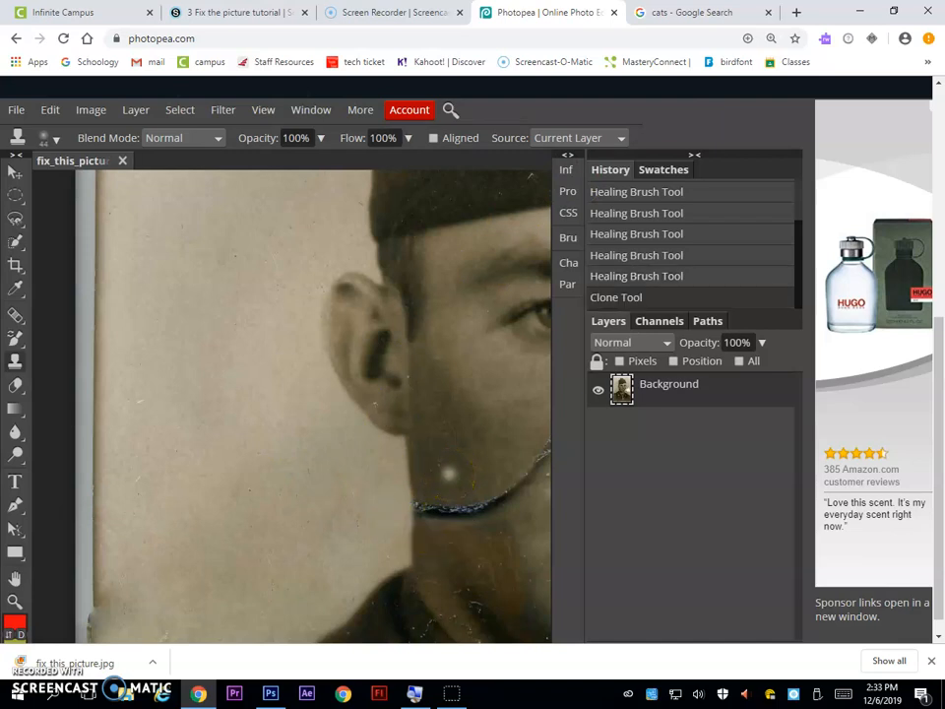
pyautogui.hotkey('ctrl', 'z')
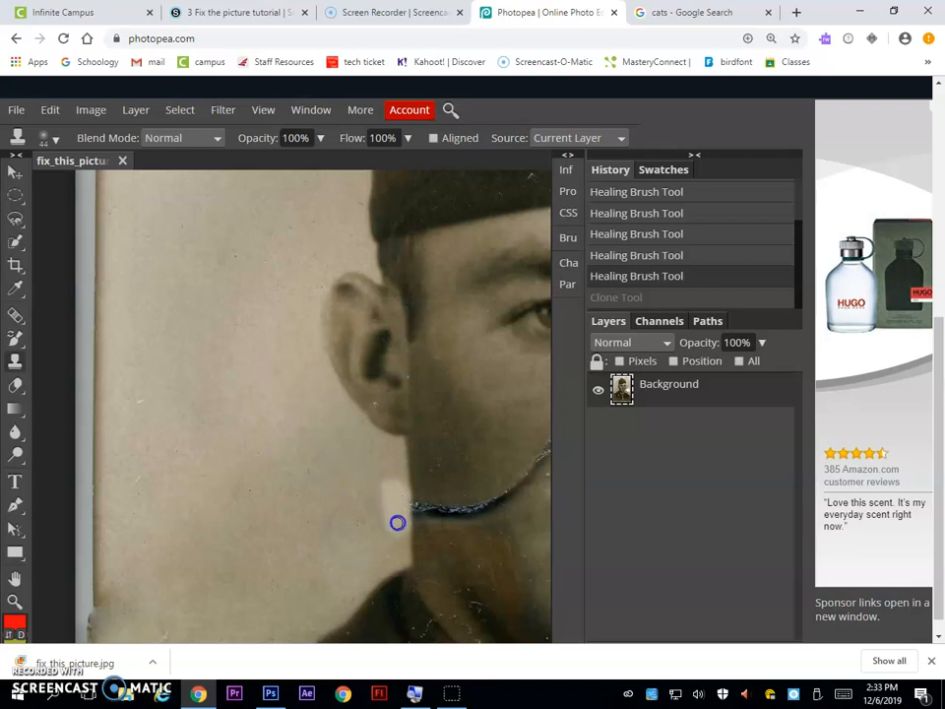
# - Clone light background along the jaw edge to cover the crease where it leaves the face
pyautogui.moveTo(394, 524); pyautogui.dragTo(411, 556)
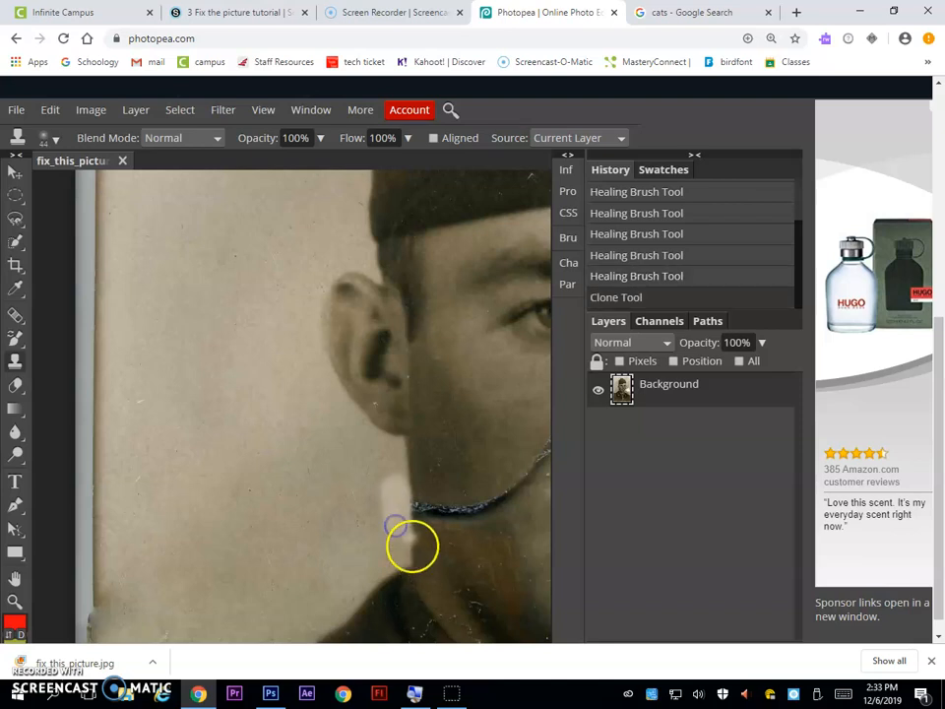
pyautogui.click(399, 502)
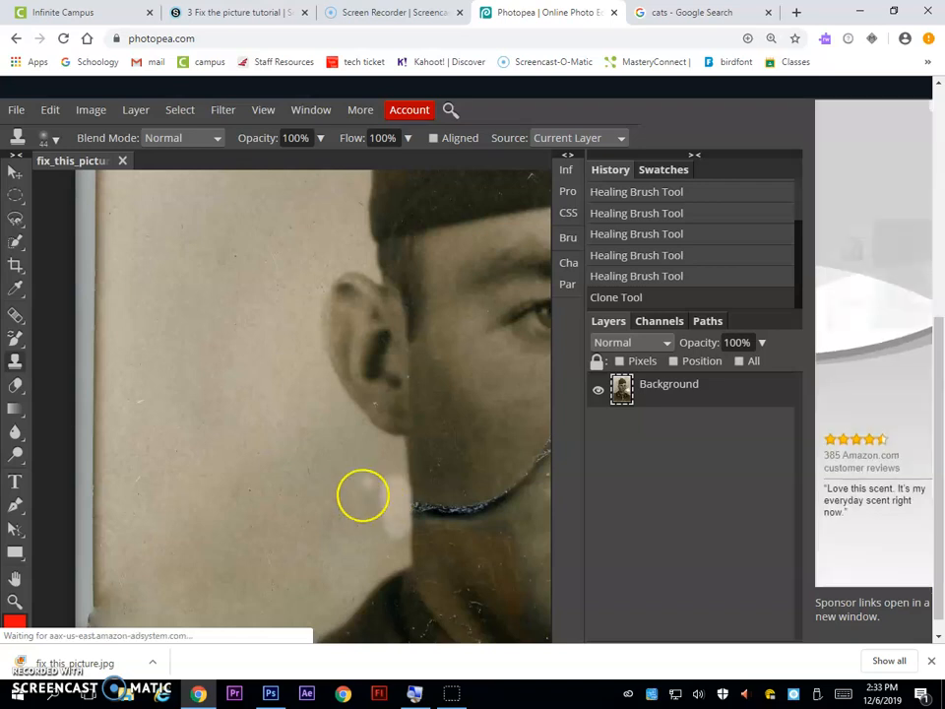
# - With the Healing Brush, sample clean background and blend the pale cloned patch beside the jaw below the ear
pyautogui.rightClick(15, 315)
pyautogui.click(104, 340)
pyautogui.click(392, 479)
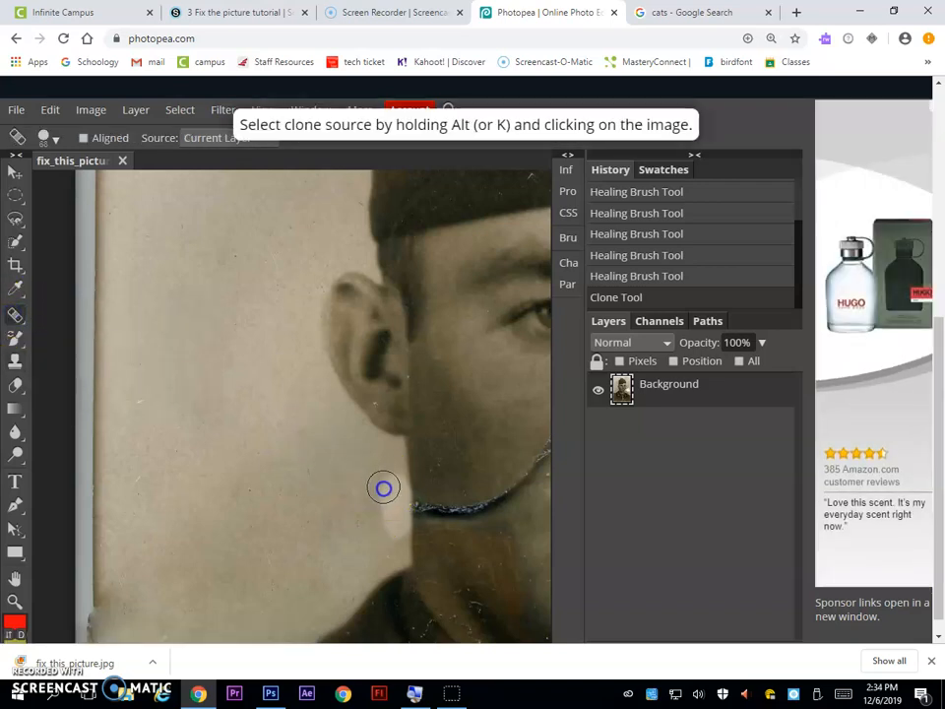
pyautogui.keyDown('alt'); pyautogui.click(202, 430); pyautogui.keyUp('alt')
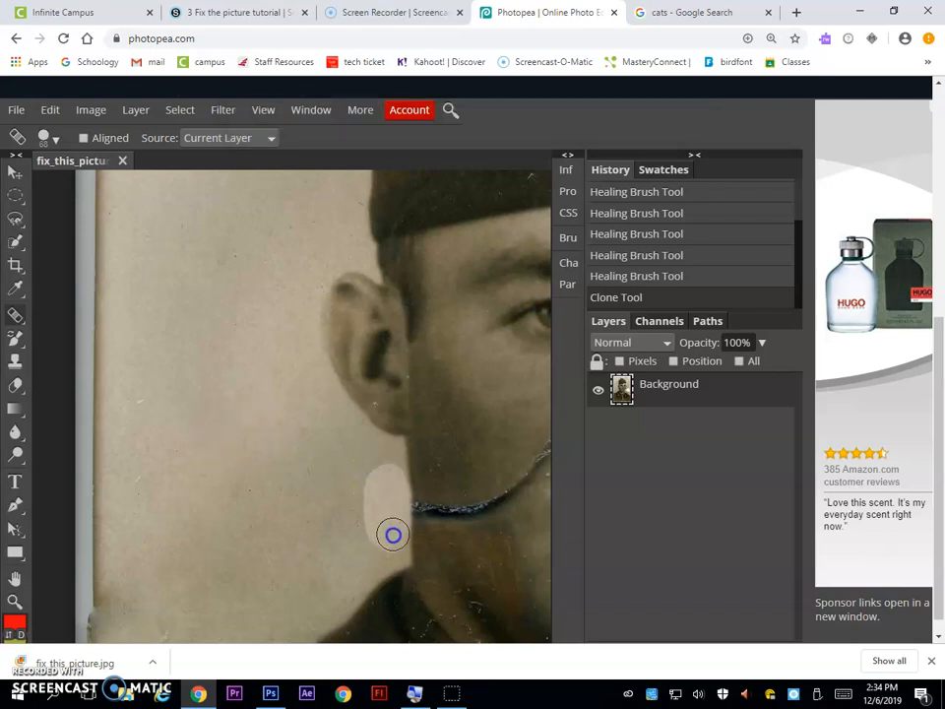
pyautogui.moveTo(393, 536); pyautogui.dragTo(392, 537)
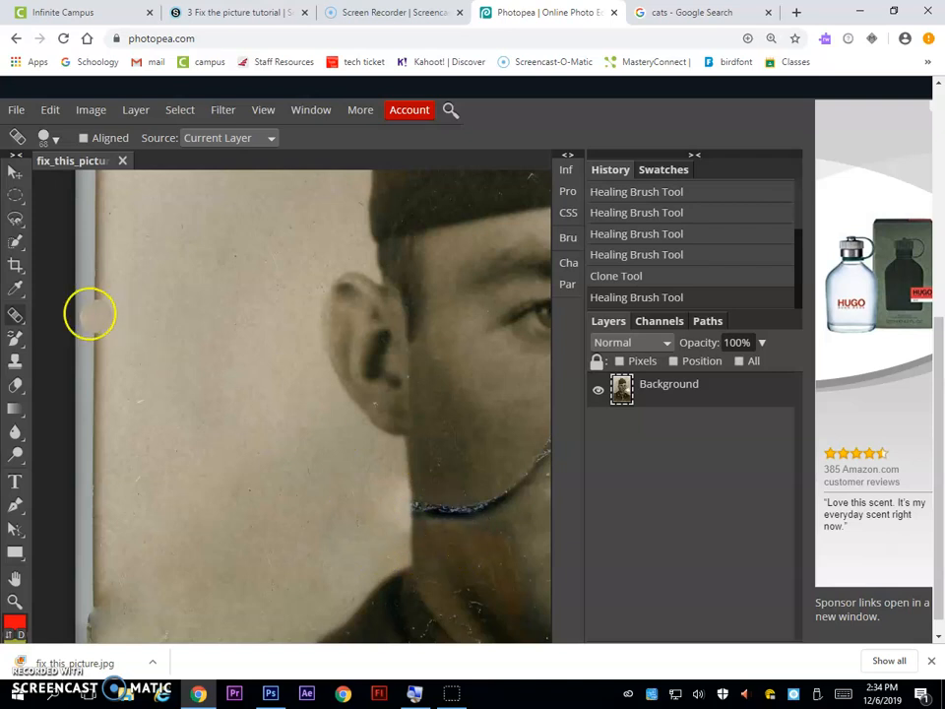
# - Clone dark skin over the beginning of the crease just inside the jaw edge with the Clone Stamp
pyautogui.click(22, 343)
pyautogui.rightClick(15, 384)
pyautogui.click(15, 361)
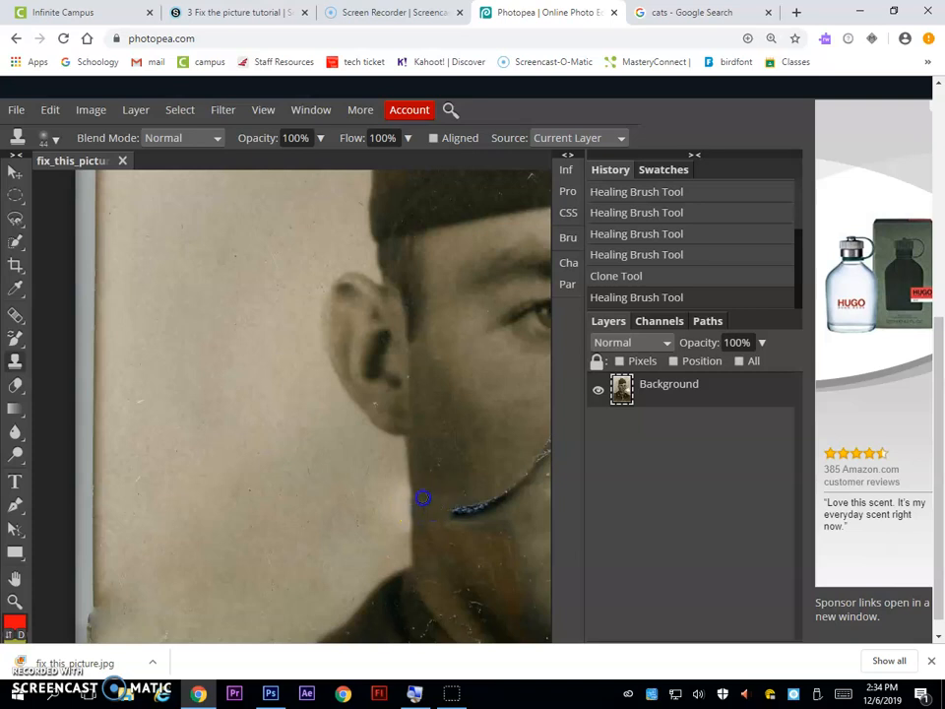
pyautogui.moveTo(420, 499); pyautogui.dragTo(428, 522)
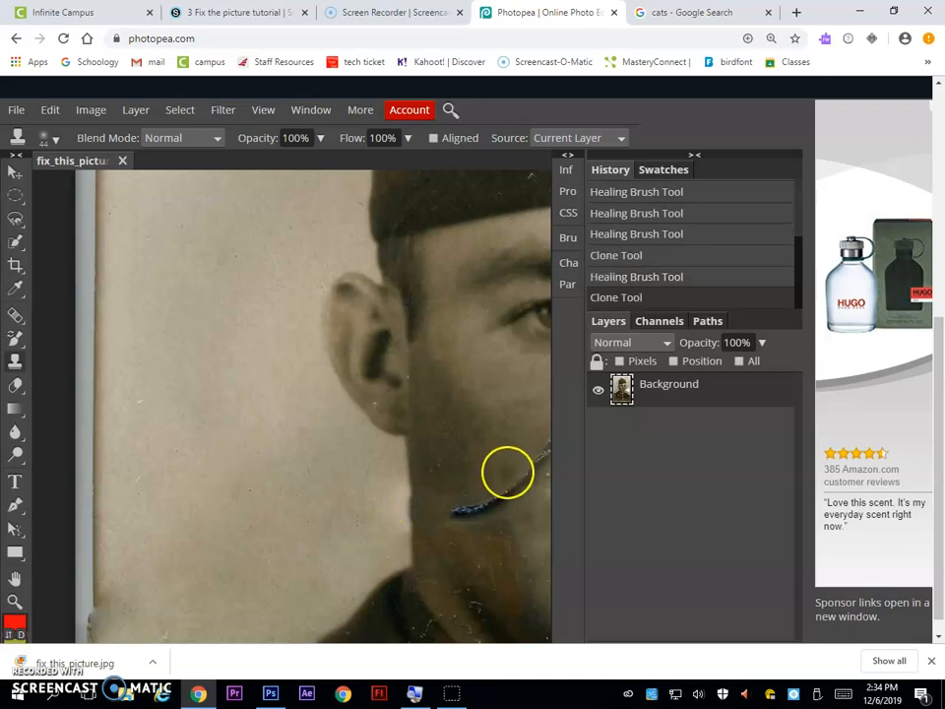
# - Blend the edge between the jaw and the background below the ear with the Healing Brush
pyautogui.click(18, 314)
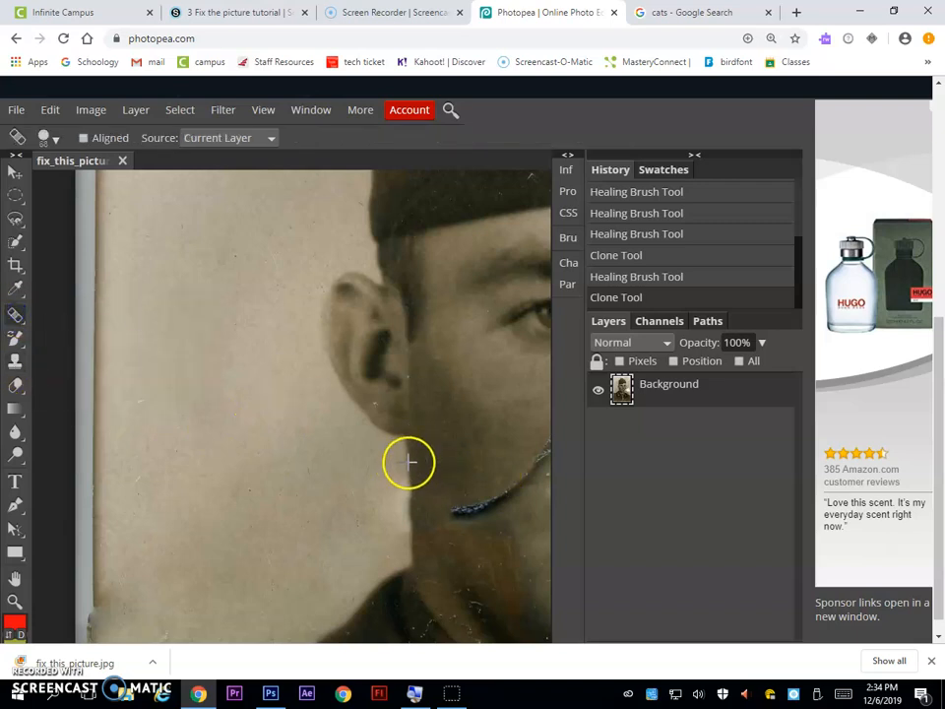
pyautogui.click(16, 315)
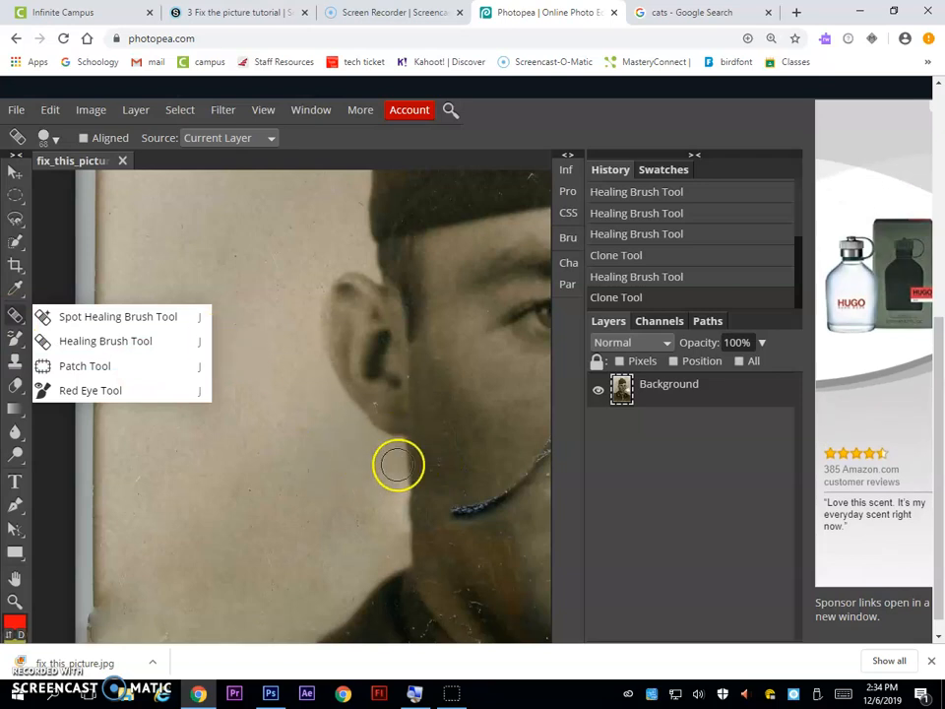
pyautogui.click(398, 464)
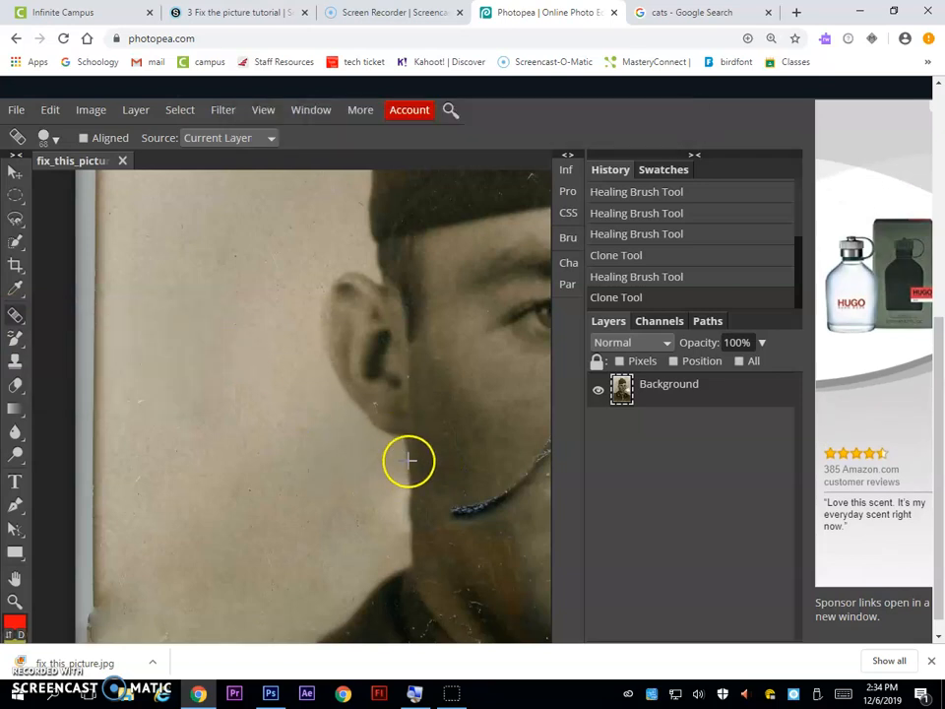
pyautogui.moveTo(407, 461)
pyautogui.mouseDown()
pyautogui.moveTo(385, 487)
pyautogui.moveTo(409, 499)
pyautogui.mouseUp()
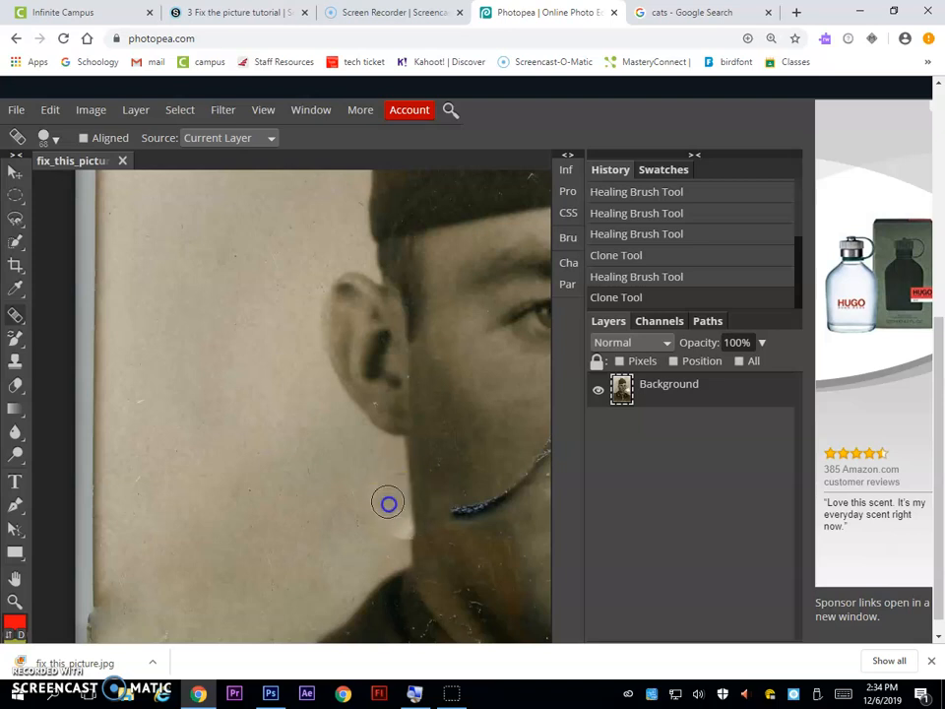
pyautogui.moveTo(395, 528); pyautogui.dragTo(377, 537)
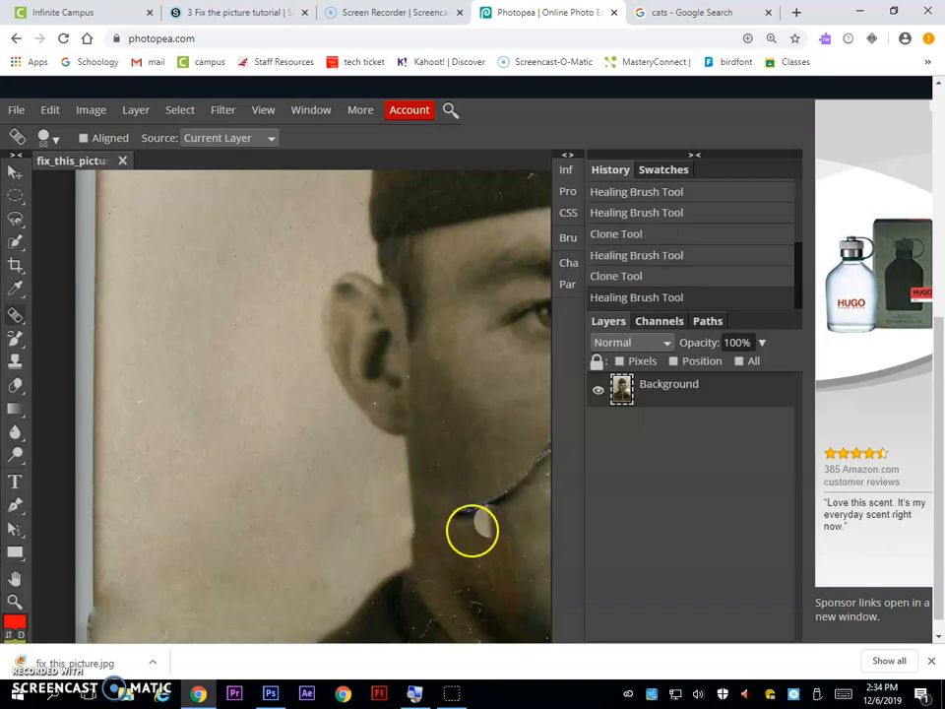
# - Sample clean cheek skin and heal the crease across the cheek up to its peak beside the nose
pyautogui.keyDown('alt'); pyautogui.click(459, 445); pyautogui.keyUp('alt')
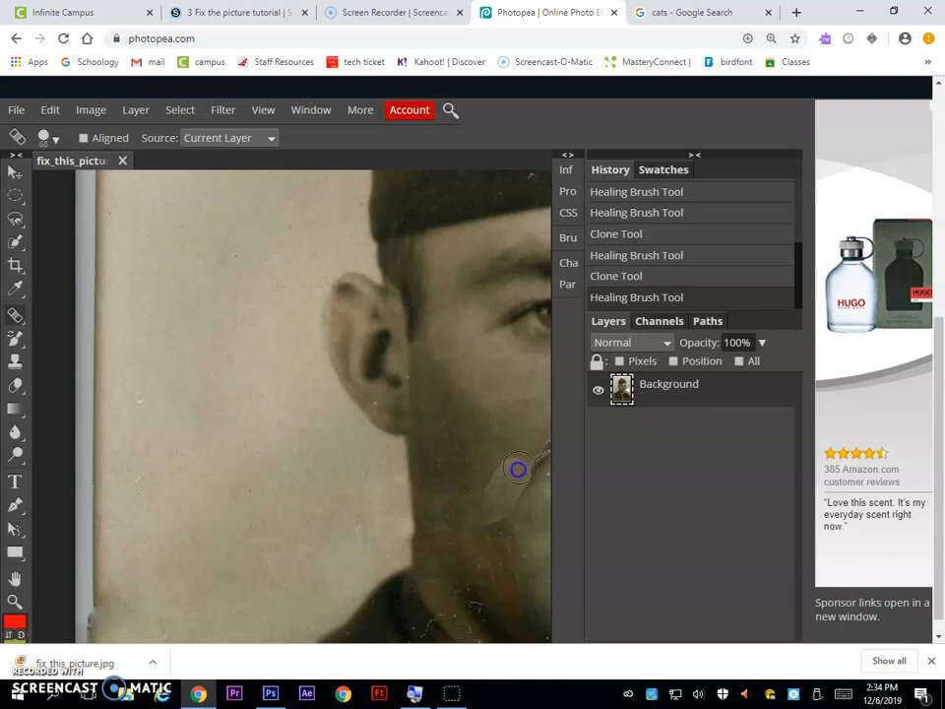
pyautogui.moveTo(533, 454)
pyautogui.mouseDown()
pyautogui.moveTo(340, 495)
pyautogui.moveTo(263, 485)
pyautogui.mouseUp()
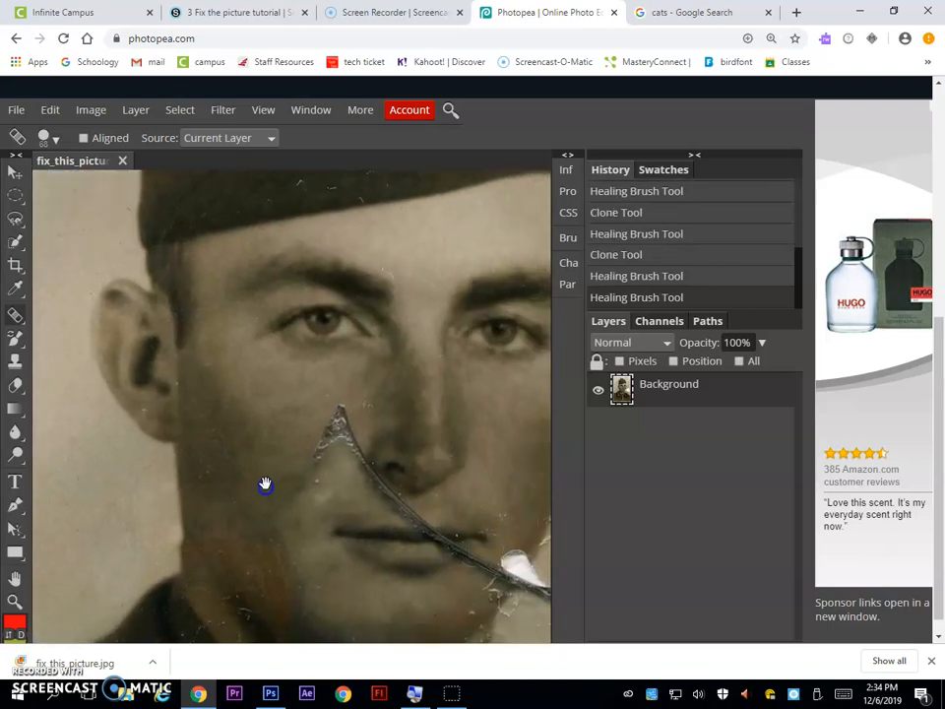
pyautogui.moveTo(307, 445)
pyautogui.mouseDown()
pyautogui.moveTo(346, 408)
pyautogui.moveTo(350, 445)
pyautogui.mouseUp()
# - Heal the part of the large white background tear nearest the face, below the other ear
pyautogui.moveTo(470, 541); pyautogui.dragTo(321, 480)
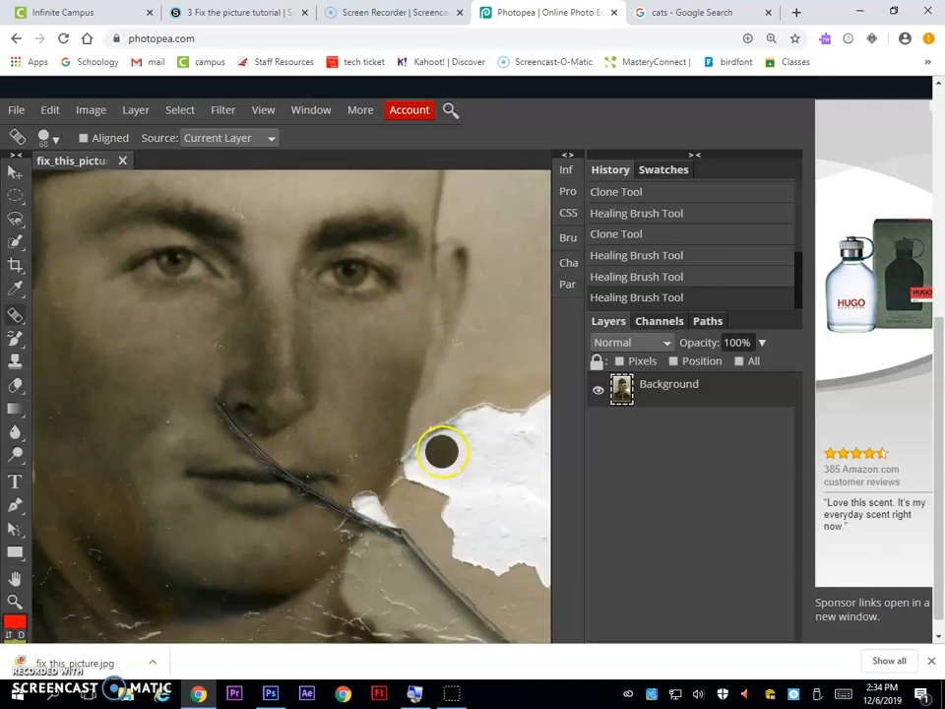
pyautogui.moveTo(455, 405)
pyautogui.mouseDown()
pyautogui.moveTo(407, 472)
pyautogui.moveTo(500, 410)
pyautogui.moveTo(474, 400)
pyautogui.moveTo(503, 391)
pyautogui.moveTo(420, 484)
pyautogui.mouseUp()
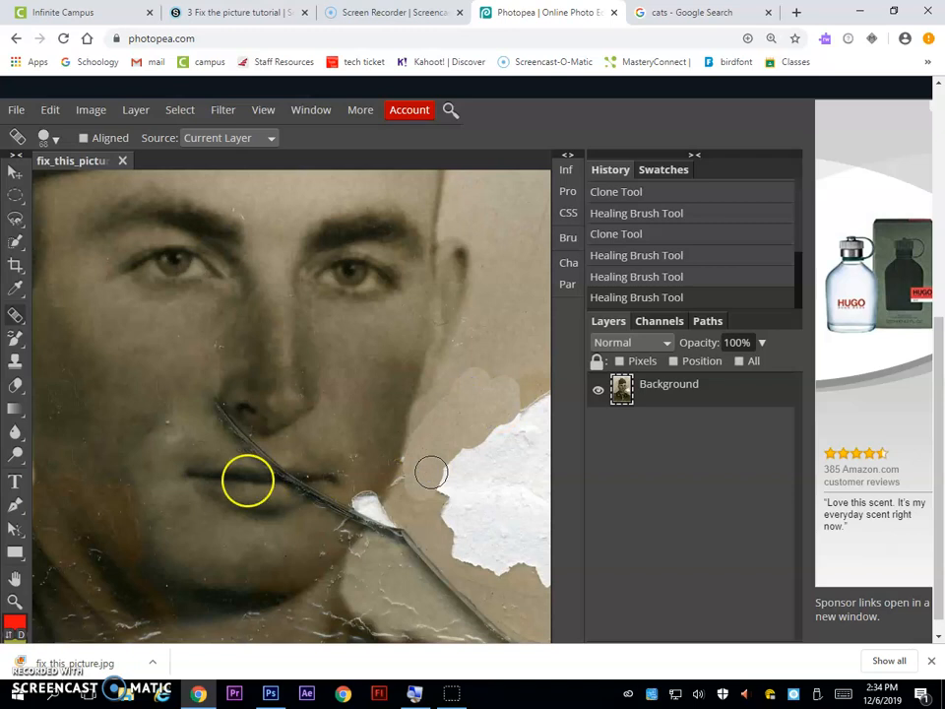
# - Sample the clean lip line and heal the crease where it crosses the mouth and the skin just above it
pyautogui.scroll(4, 289, 497)
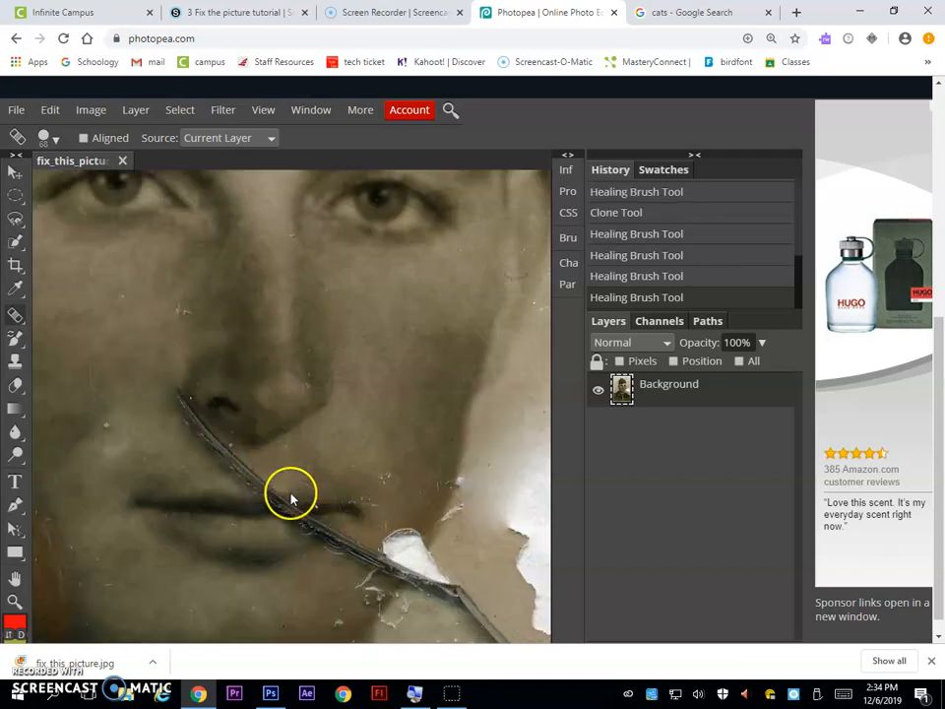
pyautogui.moveTo(366, 545)
pyautogui.mouseDown()
pyautogui.moveTo(420, 393)
pyautogui.moveTo(392, 394)
pyautogui.mouseUp()
pyautogui.rightClick(15, 315)
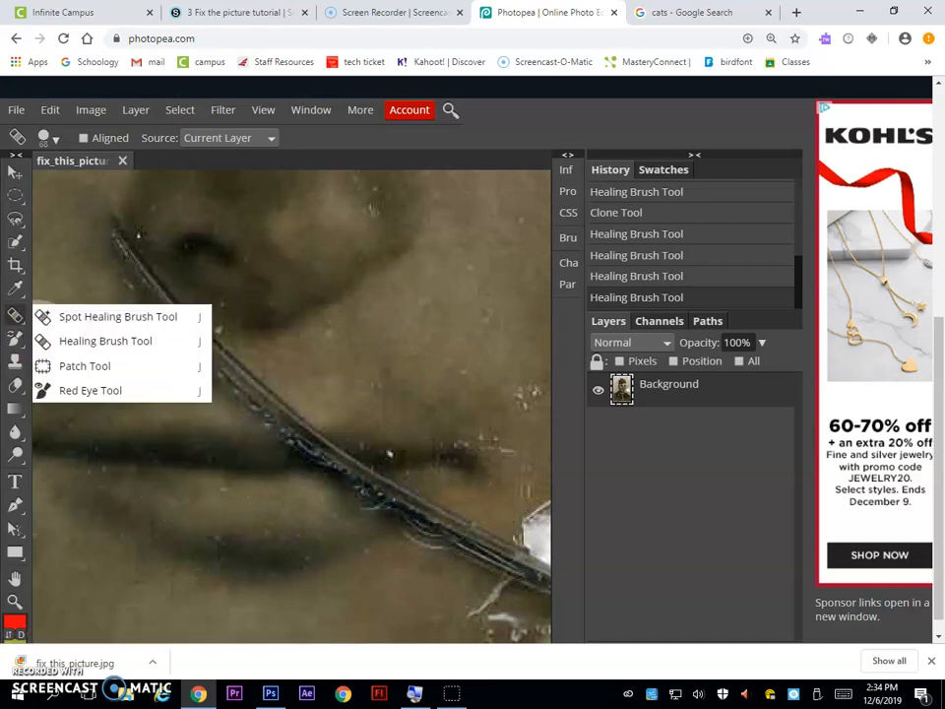
pyautogui.click(170, 461)
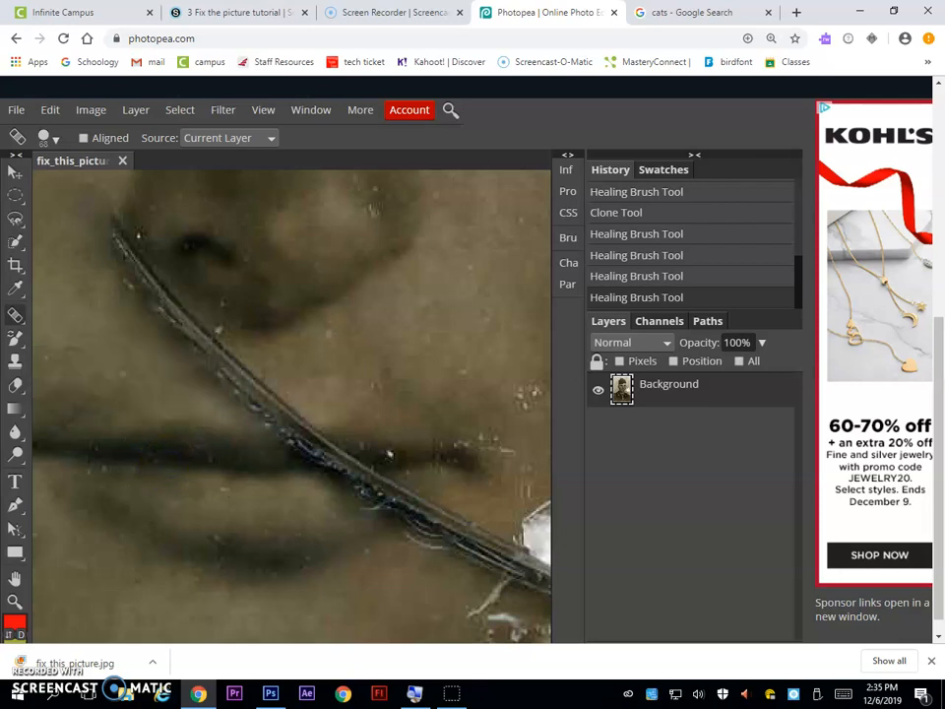
pyautogui.click(345, 469)
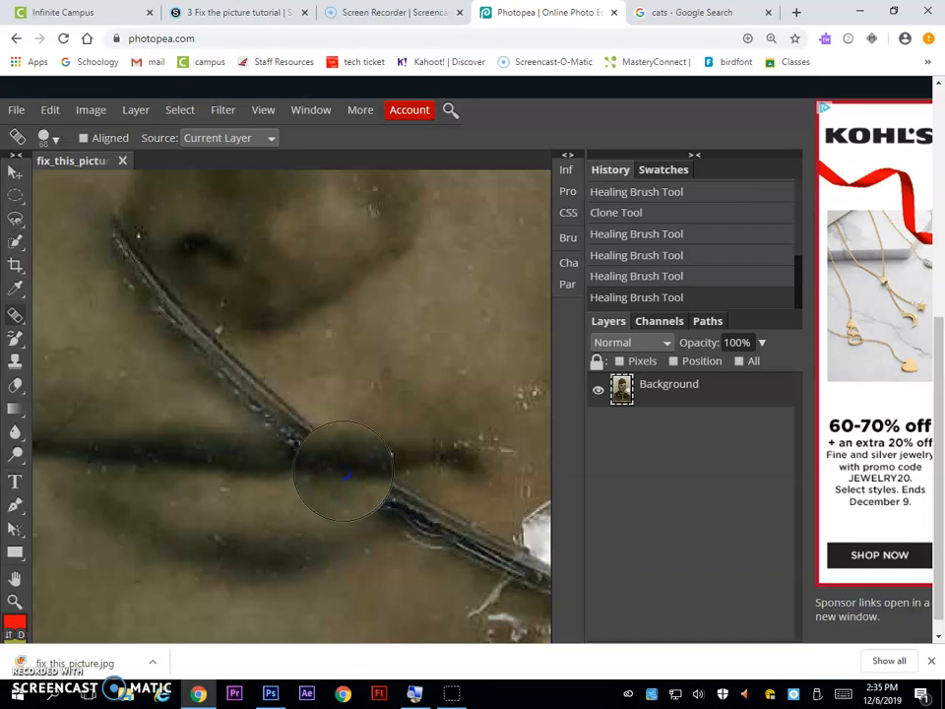
pyautogui.moveTo(340, 470)
pyautogui.mouseDown()
pyautogui.moveTo(286, 417)
pyautogui.moveTo(271, 416)
pyautogui.moveTo(270, 404)
pyautogui.moveTo(295, 411)
pyautogui.moveTo(208, 382)
pyautogui.mouseUp()
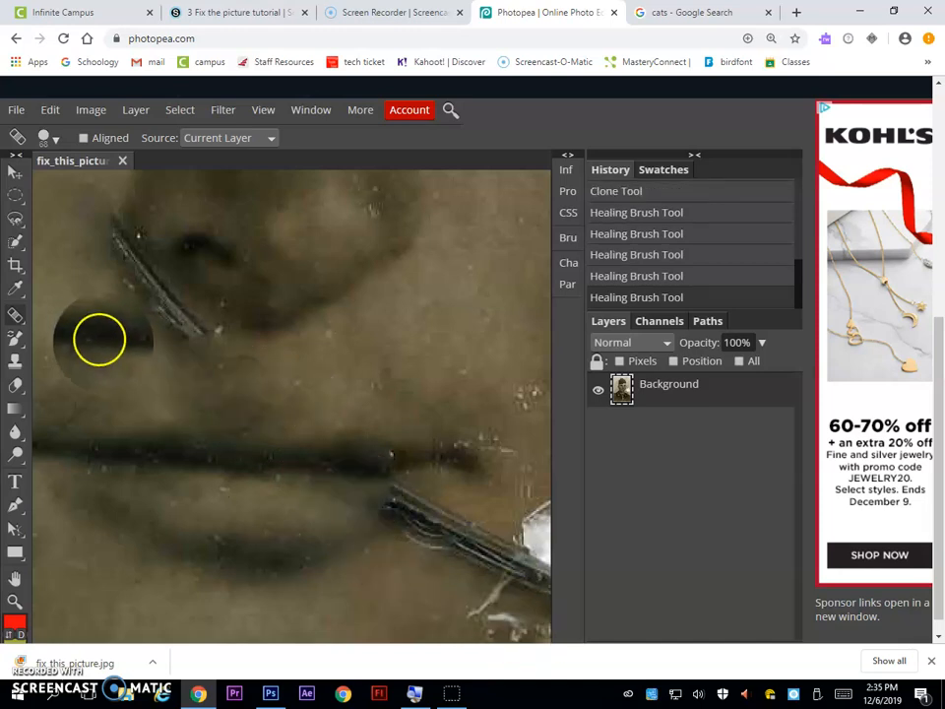
# - Set the Healing Brush size to 18 px, sample clean chin skin and heal the crease below the corner of the mouth
pyautogui.moveTo(432, 479)
pyautogui.mouseDown()
pyautogui.moveTo(222, 359)
pyautogui.moveTo(305, 303)
pyautogui.mouseUp()
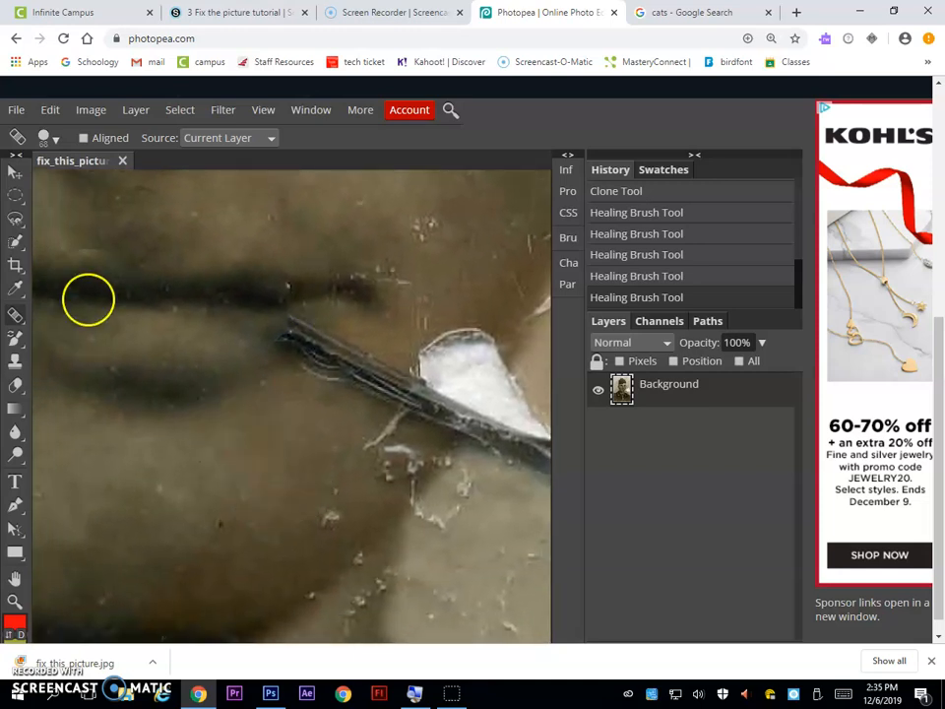
pyautogui.click(17, 315)
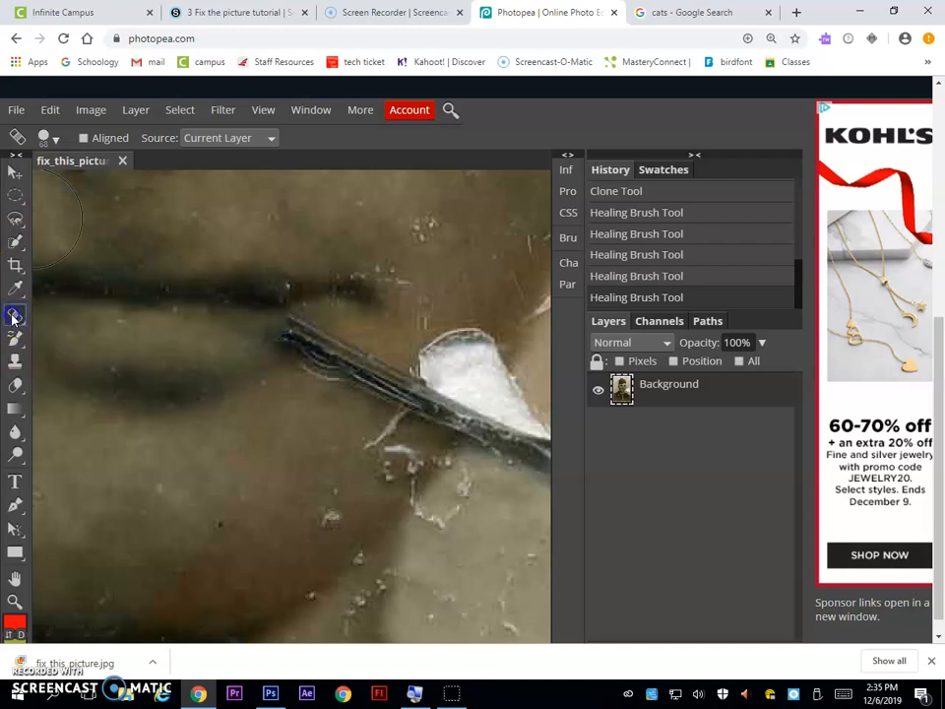
pyautogui.click(49, 138)
pyautogui.moveTo(100, 190); pyautogui.dragTo(68, 184)
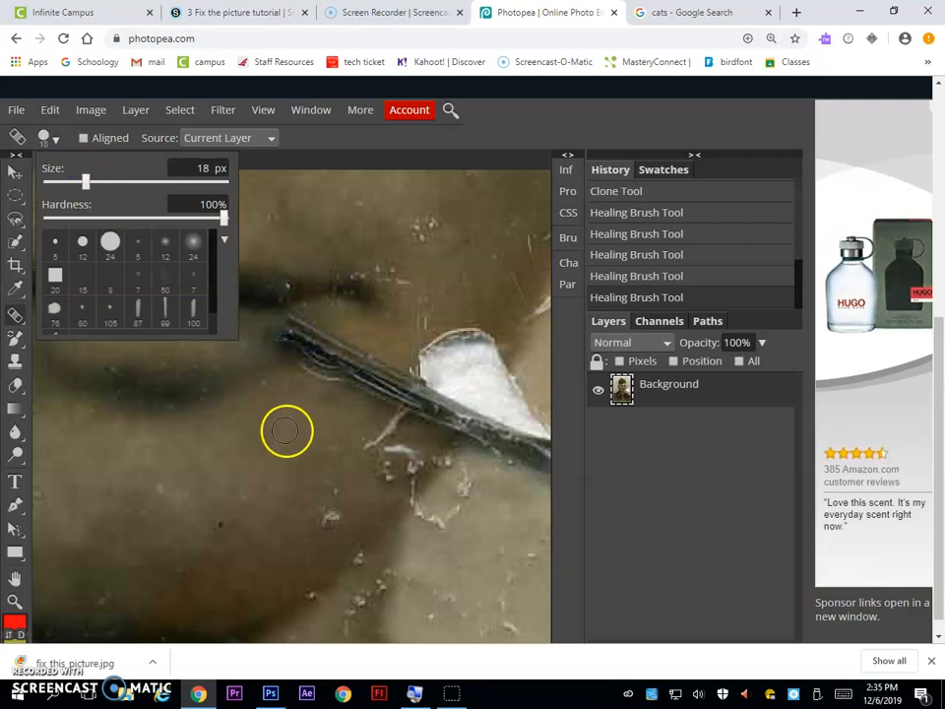
pyautogui.click(263, 454)
pyautogui.keyDown('alt'); pyautogui.click(261, 453); pyautogui.keyUp('alt')
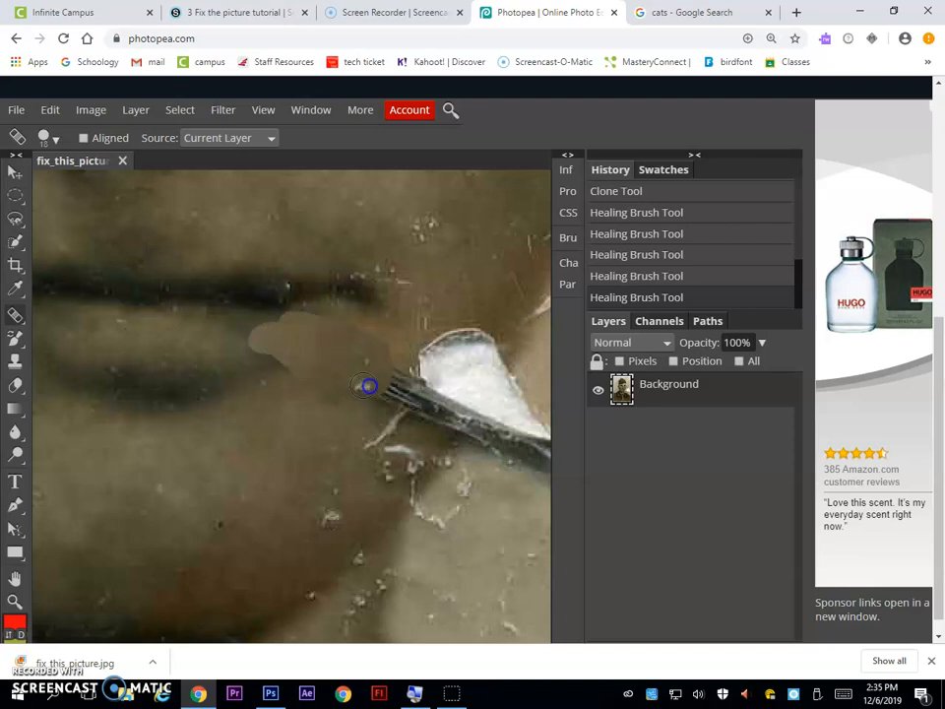
pyautogui.moveTo(331, 387); pyautogui.dragTo(371, 397)
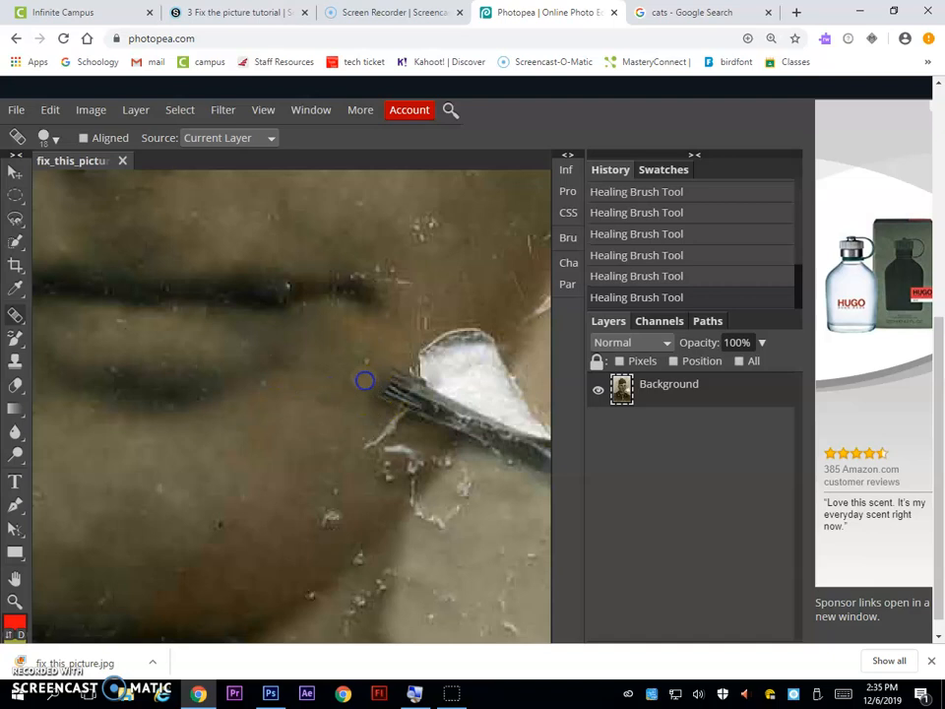
# - Heal the next stretch of crease toward the jaw, together with the adjoining part of the small white tear
pyautogui.moveTo(440, 430)
pyautogui.mouseDown()
pyautogui.moveTo(470, 345)
pyautogui.moveTo(441, 387)
pyautogui.mouseUp()
pyautogui.moveTo(451, 325); pyautogui.dragTo(425, 361)
pyautogui.click(395, 450)
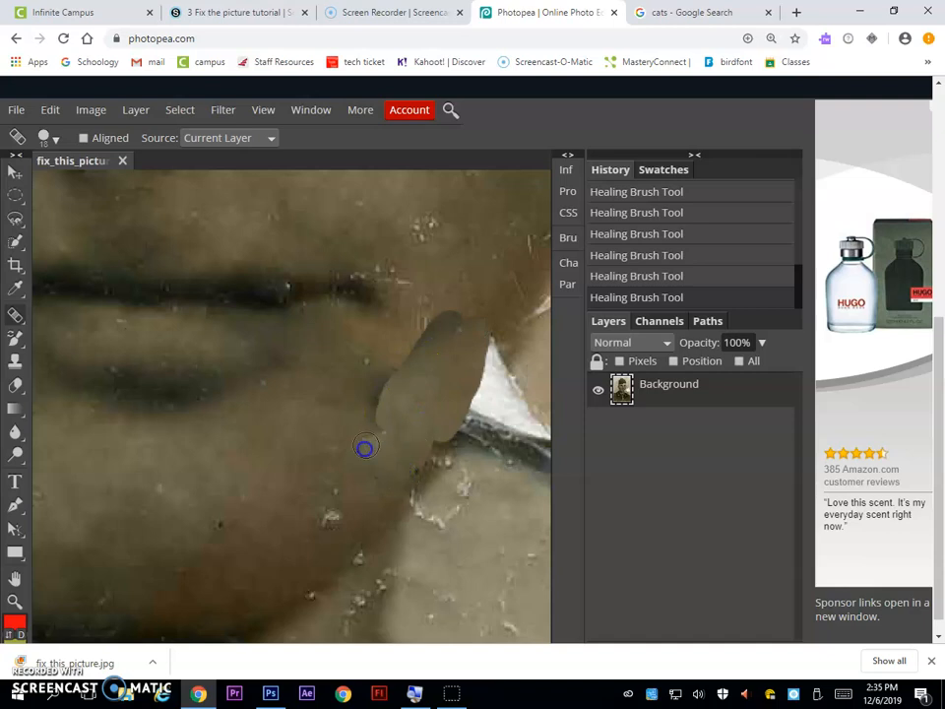
pyautogui.moveTo(357, 424); pyautogui.dragTo(362, 417)
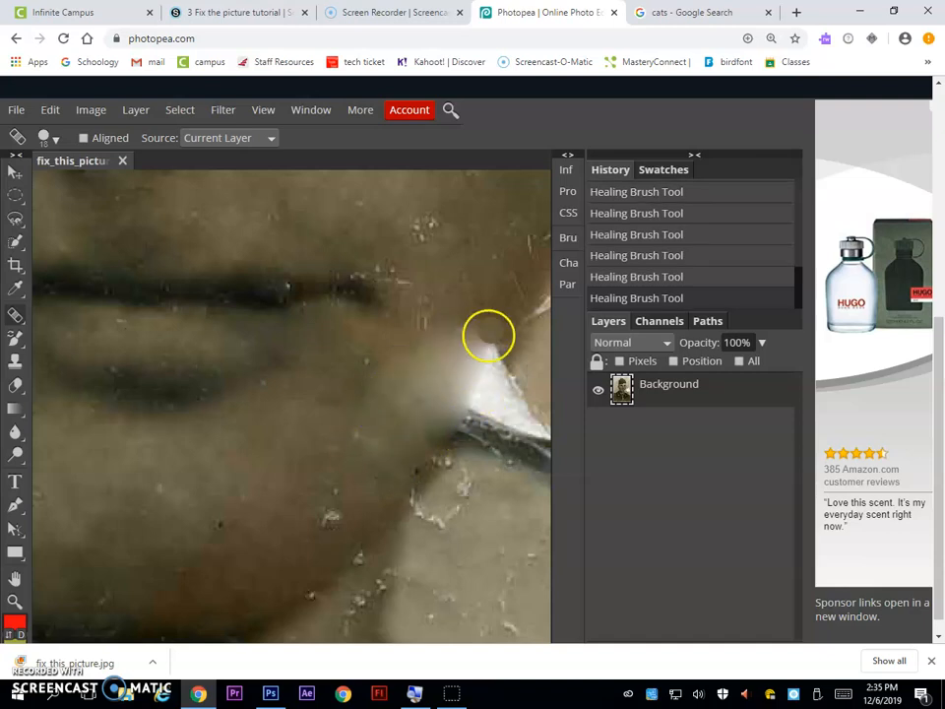
# - Heal the jaw-side edge of the small white tear once more, blending it into the cheek skin
pyautogui.moveTo(480, 343); pyautogui.dragTo(423, 430)
pyautogui.moveTo(446, 358)
pyautogui.mouseDown()
pyautogui.moveTo(415, 377)
pyautogui.moveTo(387, 358)
pyautogui.moveTo(408, 400)
pyautogui.mouseUp()
pyautogui.moveTo(508, 481)
pyautogui.mouseDown()
pyautogui.moveTo(260, 521)
pyautogui.moveTo(248, 512)
pyautogui.mouseUp()
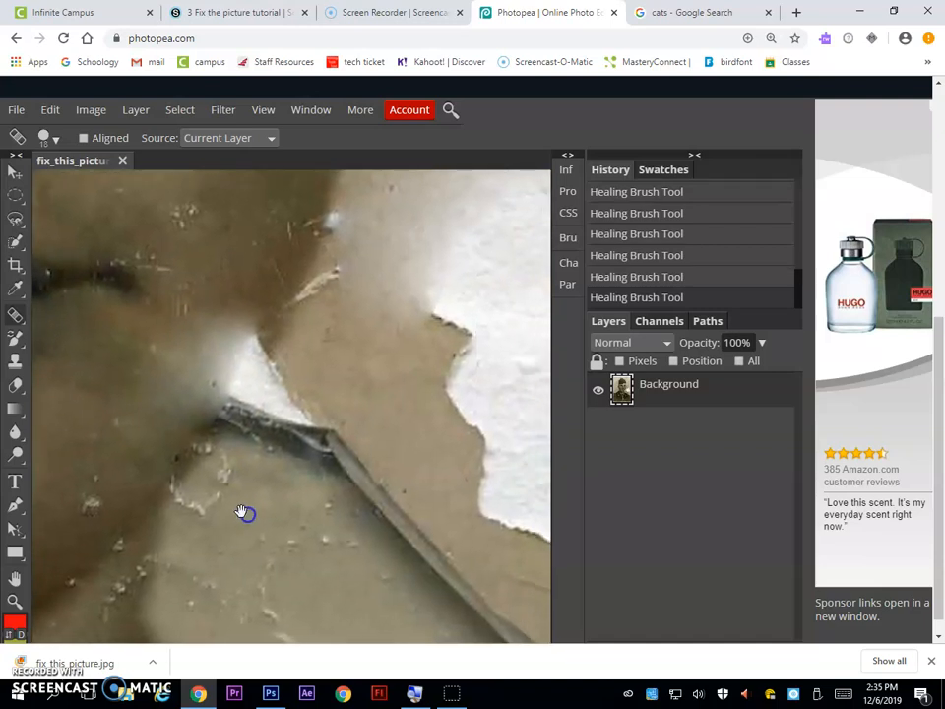
# - With the Clone Stamp, sample clean cheek skin and paint it over the jaw side of the small white tear
pyautogui.click(14, 362)
pyautogui.hscroll(-3, 211, 418)
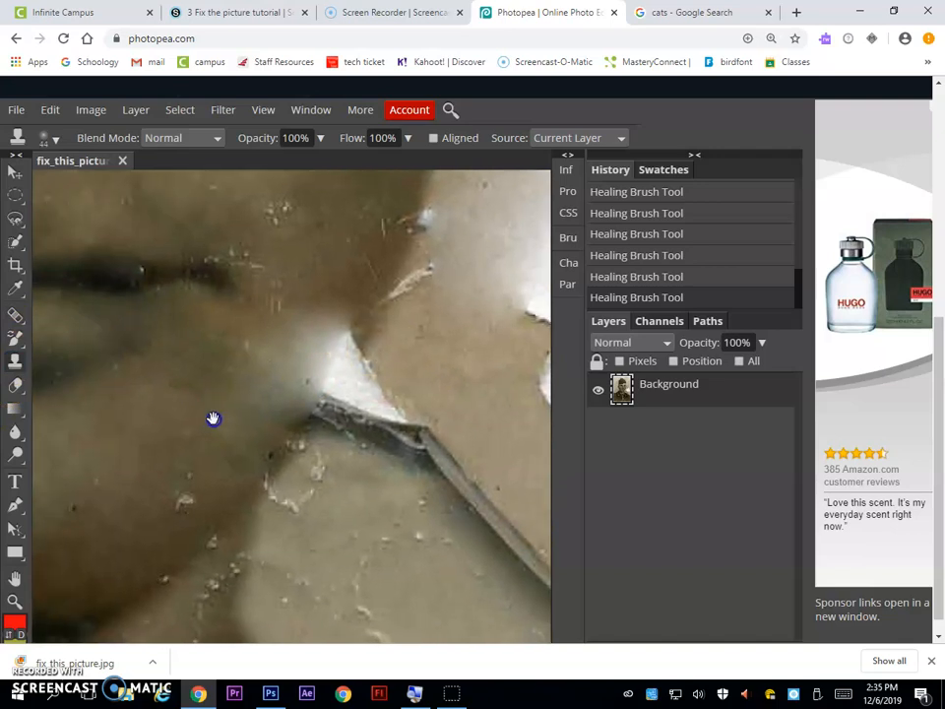
pyautogui.keyDown('alt'); pyautogui.click(166, 440); pyautogui.keyUp('alt')
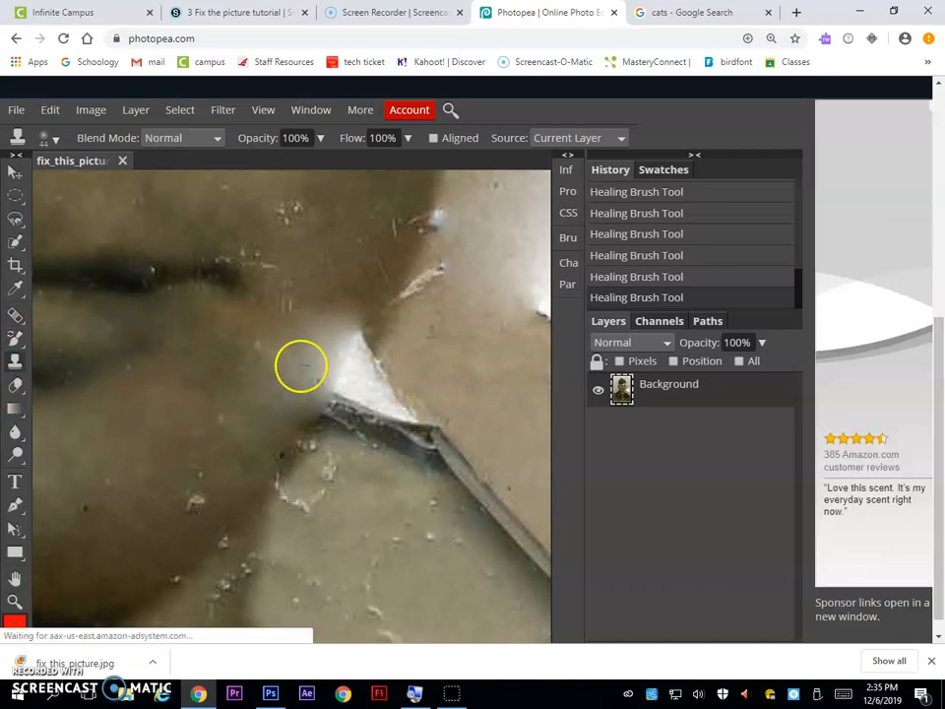
pyautogui.click(257, 387)
pyautogui.moveTo(257, 388)
pyautogui.mouseDown()
pyautogui.moveTo(282, 351)
pyautogui.moveTo(270, 394)
pyautogui.moveTo(345, 304)
pyautogui.moveTo(315, 354)
pyautogui.moveTo(352, 315)
pyautogui.moveTo(332, 358)
pyautogui.moveTo(258, 431)
pyautogui.moveTo(327, 304)
pyautogui.mouseUp()
pyautogui.moveTo(214, 427); pyautogui.dragTo(233, 417)
# - Sample clean background below the crease and clone it over the rest of the small tear along the jawline
pyautogui.keyDown('alt'); pyautogui.click(411, 571); pyautogui.keyUp('alt')
pyautogui.moveTo(317, 515)
pyautogui.mouseDown()
pyautogui.moveTo(325, 483)
pyautogui.moveTo(305, 489)
pyautogui.moveTo(354, 440)
pyautogui.moveTo(371, 418)
pyautogui.moveTo(353, 426)
pyautogui.moveTo(388, 377)
pyautogui.moveTo(412, 452)
pyautogui.mouseUp()
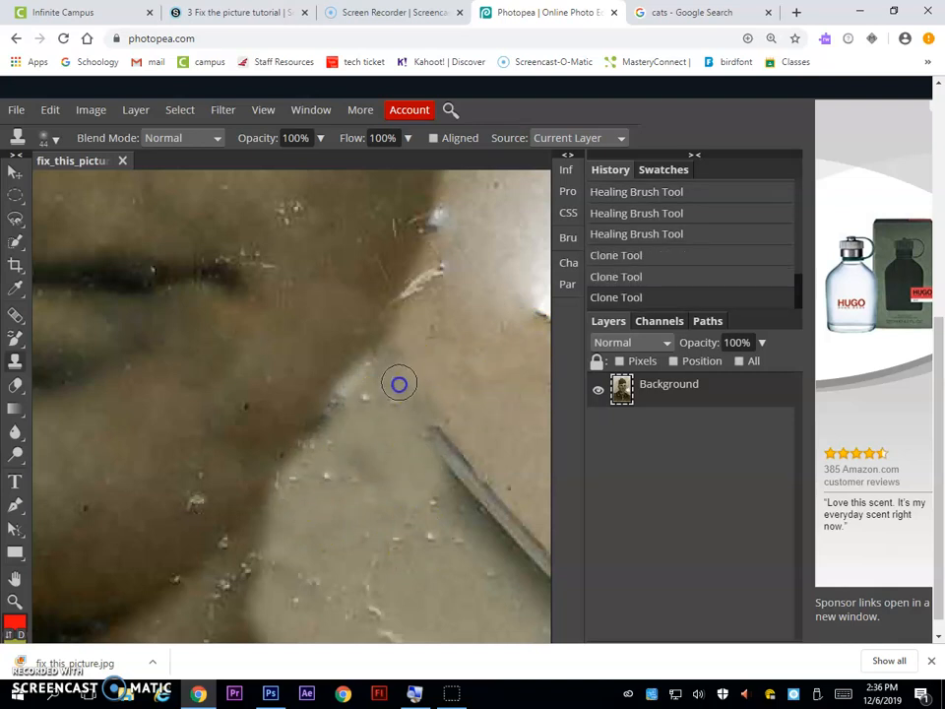
pyautogui.moveTo(406, 344)
pyautogui.mouseDown()
pyautogui.moveTo(349, 434)
pyautogui.moveTo(487, 427)
pyautogui.moveTo(348, 475)
pyautogui.moveTo(330, 551)
pyautogui.moveTo(345, 581)
pyautogui.moveTo(369, 462)
pyautogui.moveTo(358, 425)
pyautogui.moveTo(383, 407)
pyautogui.mouseUp()
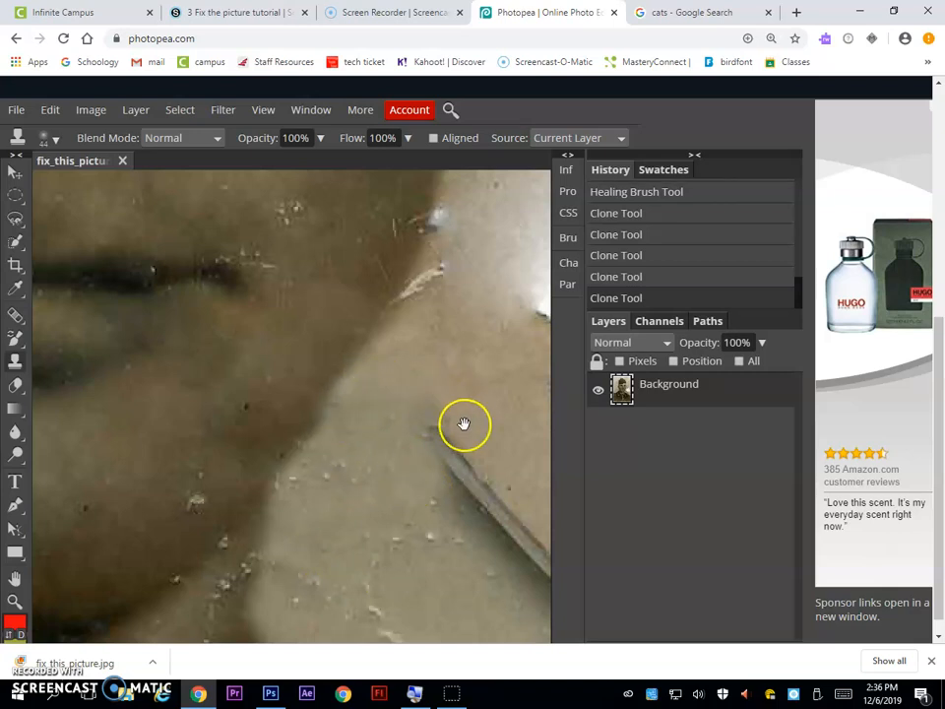
# - Clone clean background over the dark diagonal crease running from the jaw down toward the shoulder, resampling along the way
pyautogui.moveTo(515, 489); pyautogui.dragTo(271, 414)
pyautogui.moveTo(191, 357)
pyautogui.mouseDown()
pyautogui.moveTo(275, 474)
pyautogui.moveTo(226, 459)
pyautogui.moveTo(373, 549)
pyautogui.moveTo(327, 516)
pyautogui.moveTo(286, 510)
pyautogui.mouseUp()
pyautogui.keyDown('alt'); pyautogui.click(175, 441); pyautogui.keyUp('alt')
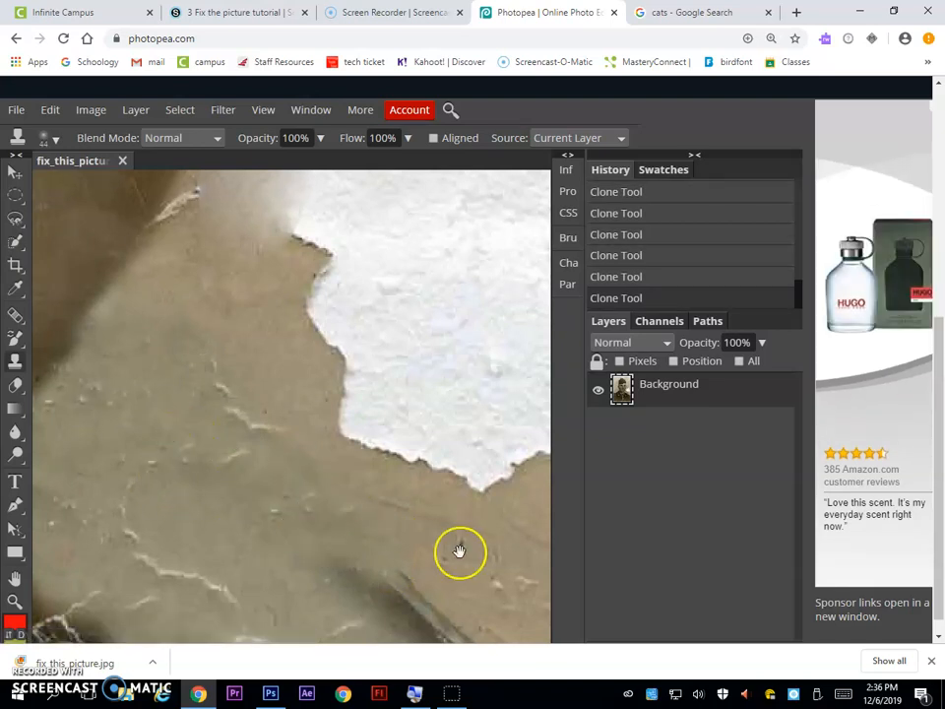
pyautogui.moveTo(457, 550); pyautogui.dragTo(377, 360)
pyautogui.keyDown('alt'); pyautogui.click(173, 312); pyautogui.keyUp('alt')
pyautogui.moveTo(263, 382)
pyautogui.mouseDown()
pyautogui.moveTo(360, 414)
pyautogui.moveTo(411, 476)
pyautogui.moveTo(419, 462)
pyautogui.moveTo(453, 450)
pyautogui.mouseUp()
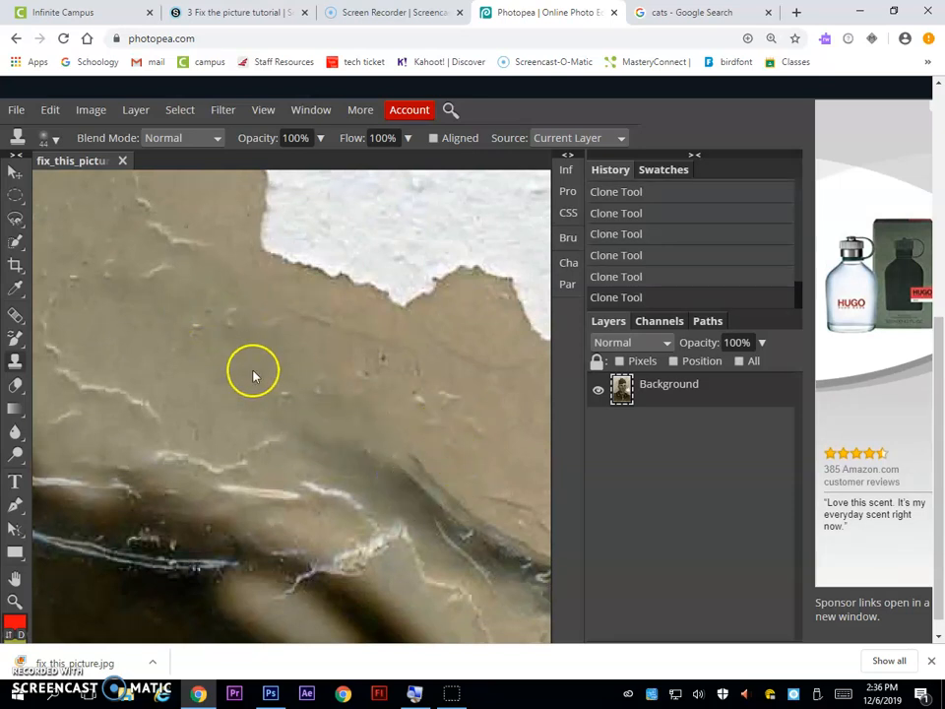
# - Try to clone sampled cheek skin over the crease beside the nostril, and undo the stroke
pyautogui.scroll(-5, 253, 372)
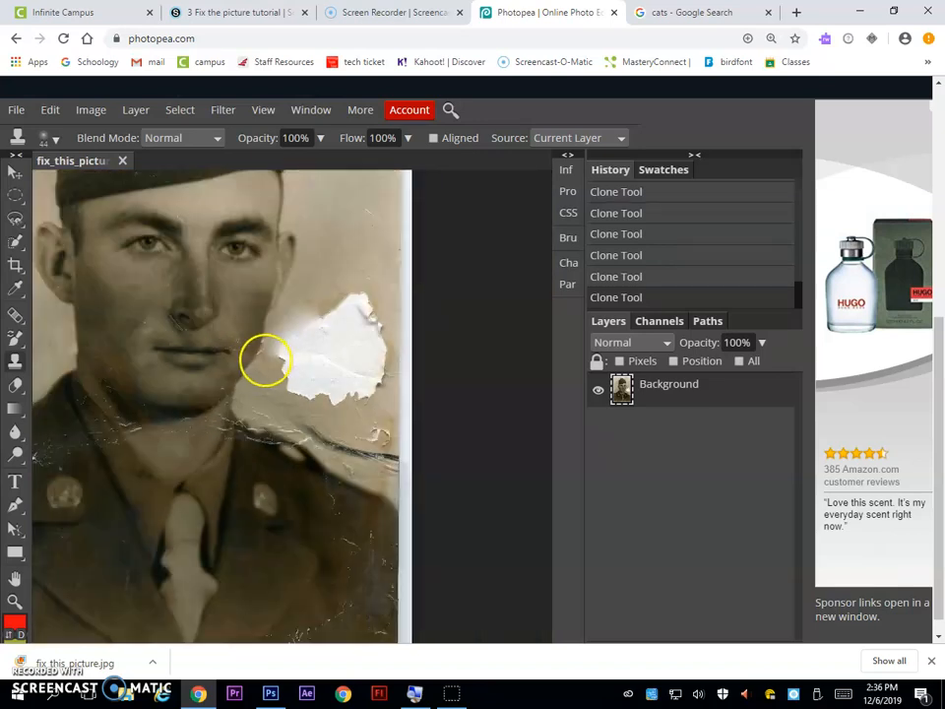
pyautogui.scroll(4, 264, 361)
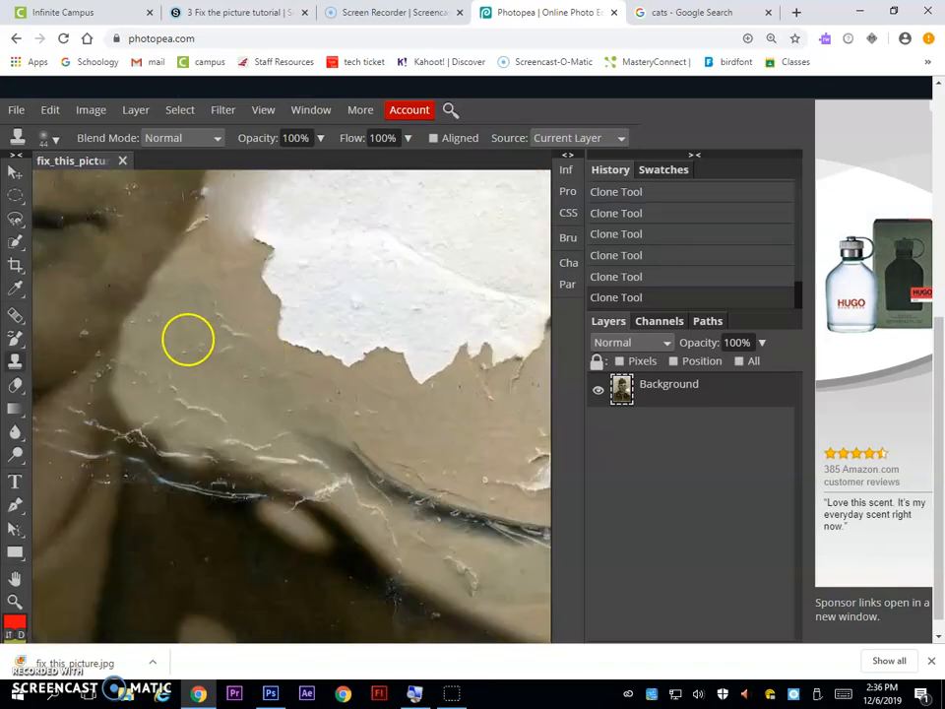
pyautogui.scroll(-4, 211, 344)
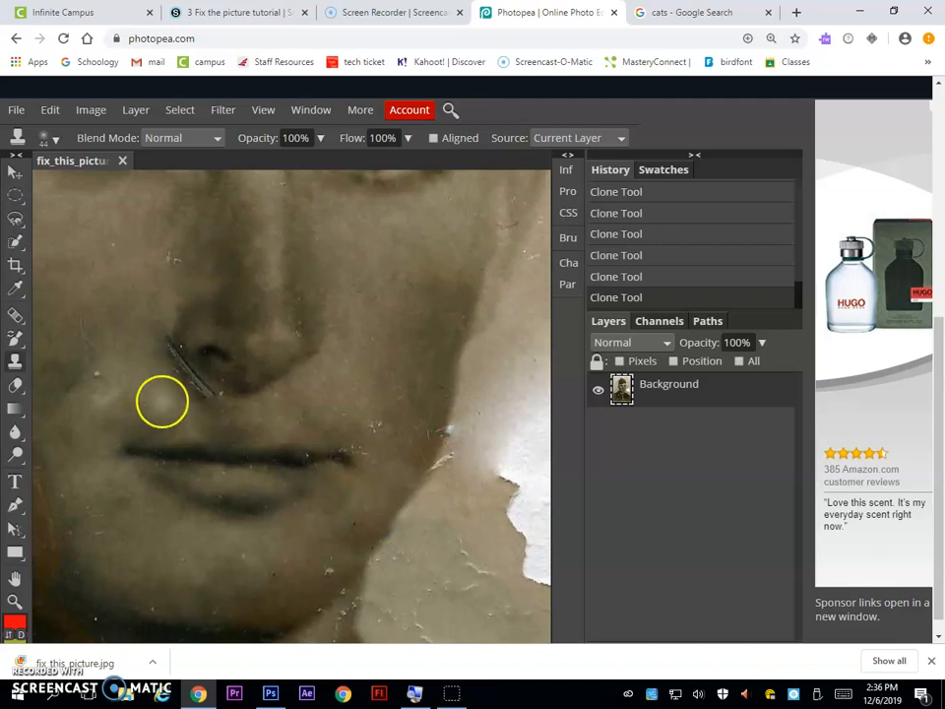
pyautogui.scroll(4, 162, 402)
pyautogui.scroll(-1, 135, 343)
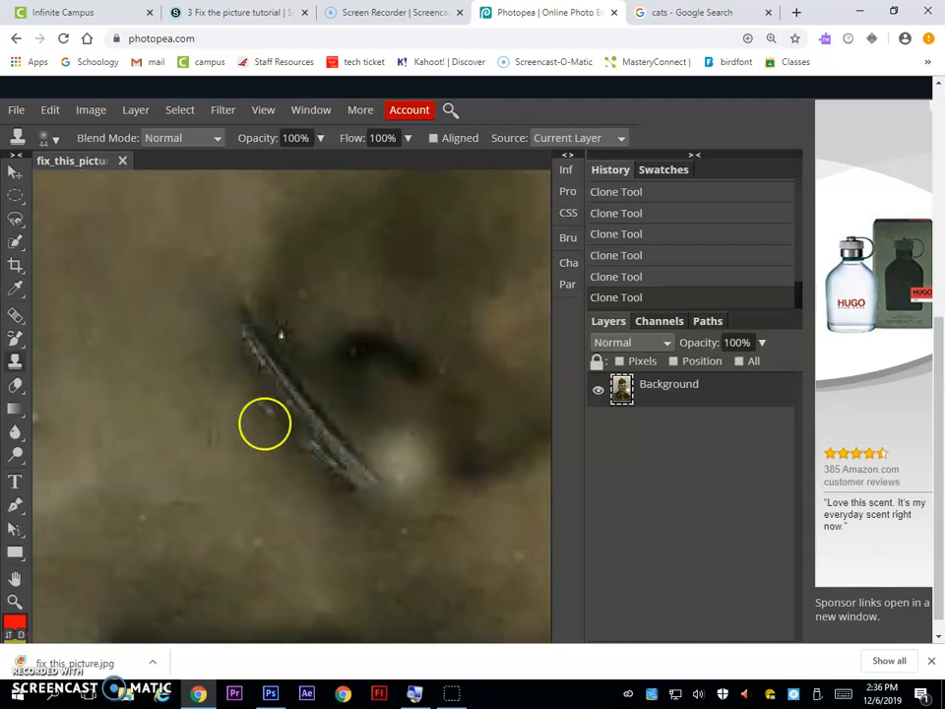
pyautogui.keyDown('alt'); pyautogui.click(188, 373); pyautogui.keyUp('alt')
pyautogui.moveTo(241, 332)
pyautogui.mouseDown()
pyautogui.moveTo(247, 398)
pyautogui.moveTo(303, 481)
pyautogui.moveTo(282, 500)
pyautogui.mouseUp()
pyautogui.hotkey('ctrl', 'z')
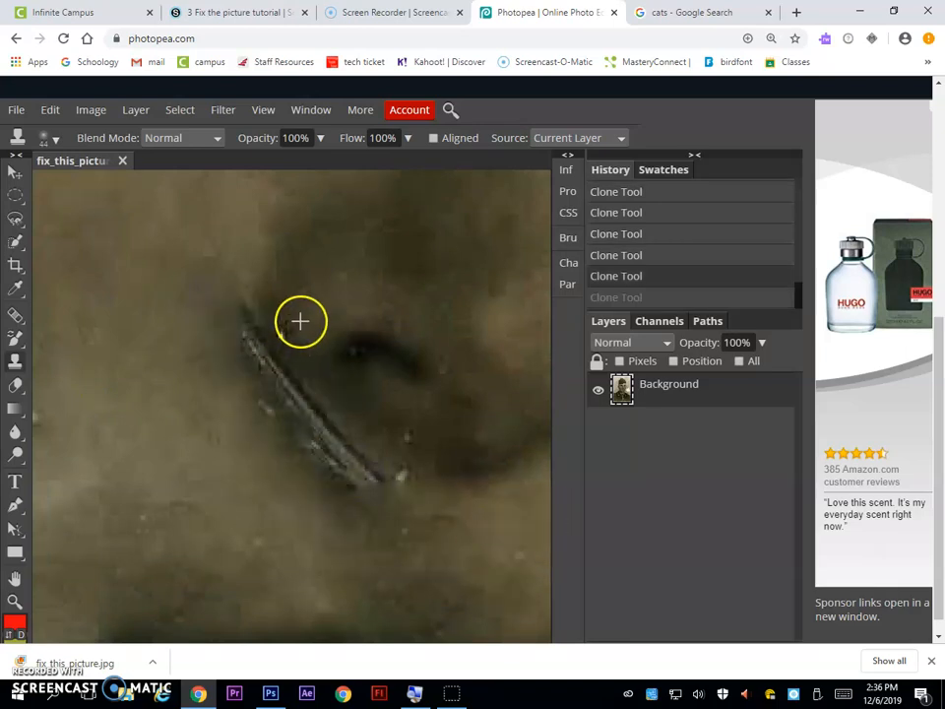
# - Reduce the Clone Stamp size, retry cloning over the upper end of the nostril crease, and undo it
pyautogui.press('[')
pyautogui.press('[')
pyautogui.press('[')
pyautogui.press('[')
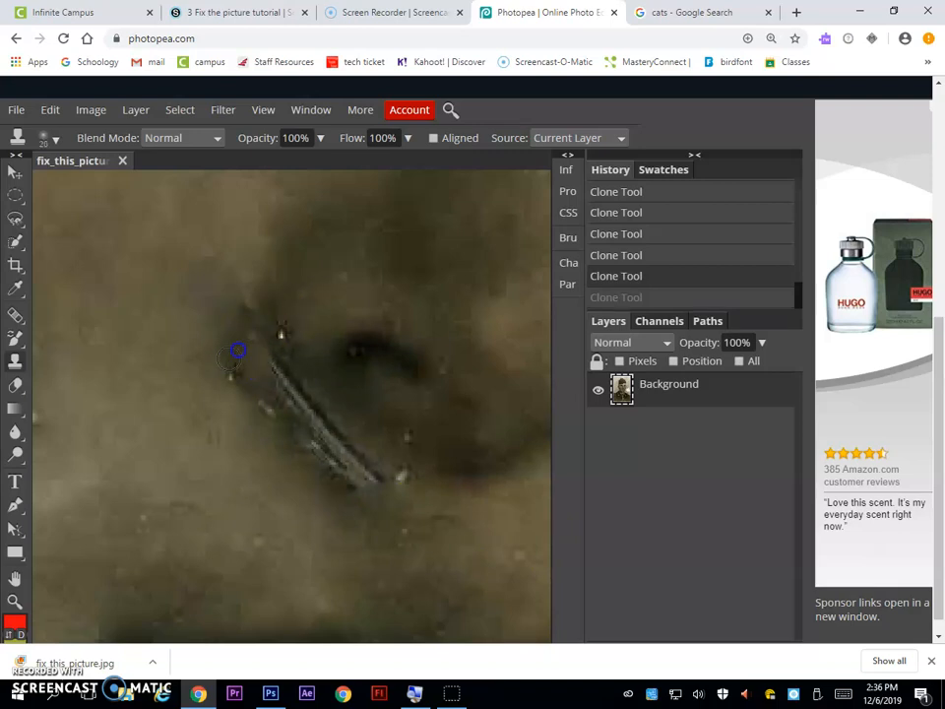
pyautogui.moveTo(237, 350); pyautogui.dragTo(261, 375)
pyautogui.hotkey('ctrl', 'z')
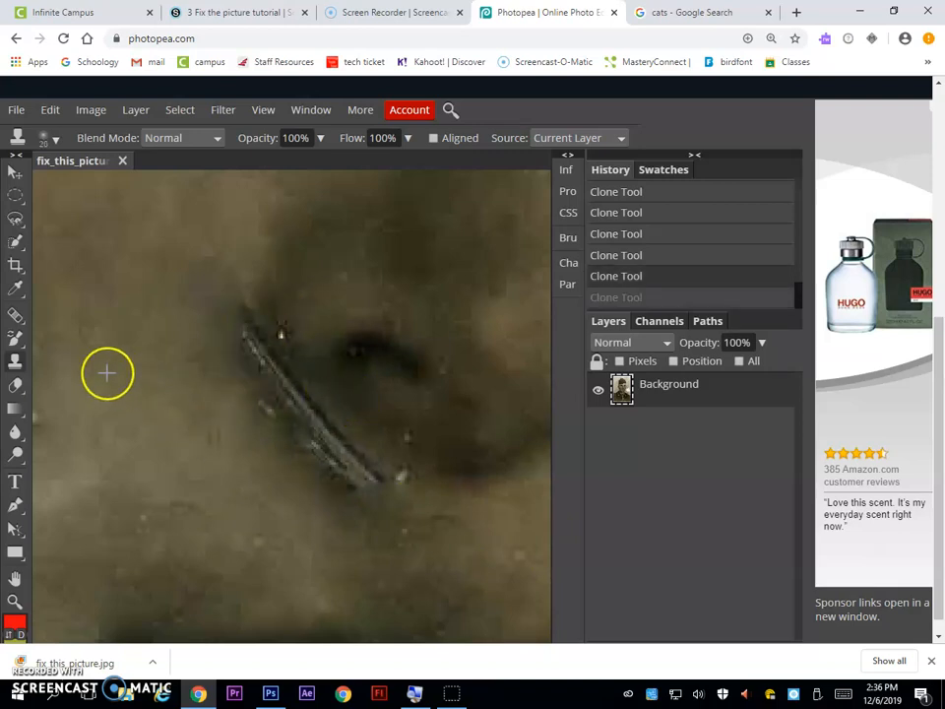
# - With the Healing Brush, heal the whole crease beside the nostril and the small speck next to it
pyautogui.rightClick(12, 317)
pyautogui.click(105, 340)
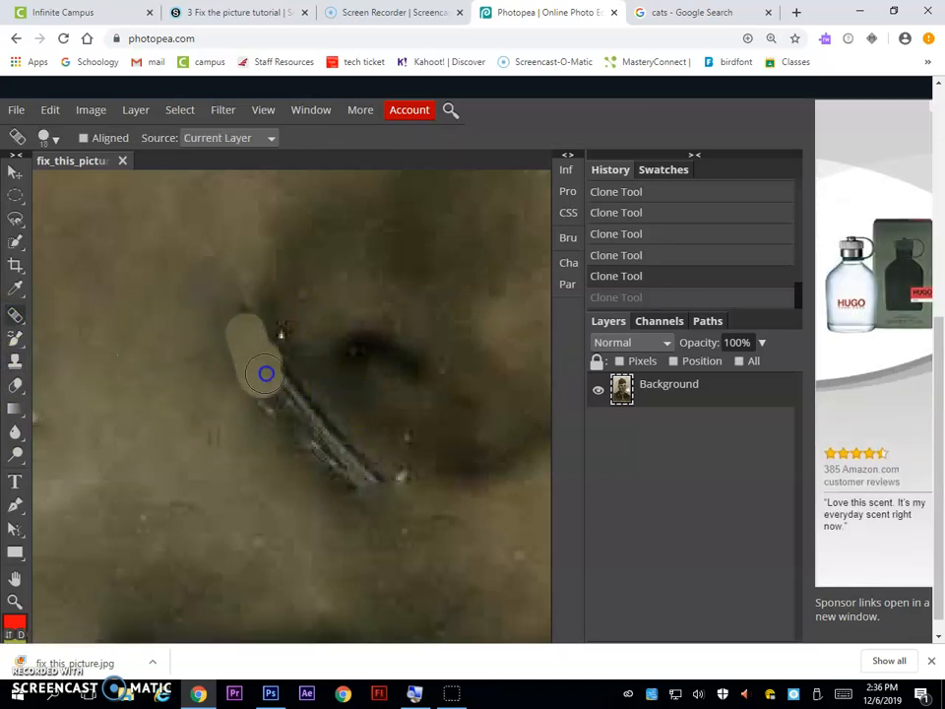
pyautogui.moveTo(281, 386)
pyautogui.mouseDown()
pyautogui.moveTo(363, 453)
pyautogui.moveTo(405, 470)
pyautogui.moveTo(401, 478)
pyautogui.moveTo(337, 465)
pyautogui.moveTo(281, 423)
pyautogui.moveTo(366, 493)
pyautogui.moveTo(289, 446)
pyautogui.moveTo(236, 382)
pyautogui.moveTo(287, 467)
pyautogui.mouseUp()
pyautogui.moveTo(462, 522); pyautogui.dragTo(403, 555)
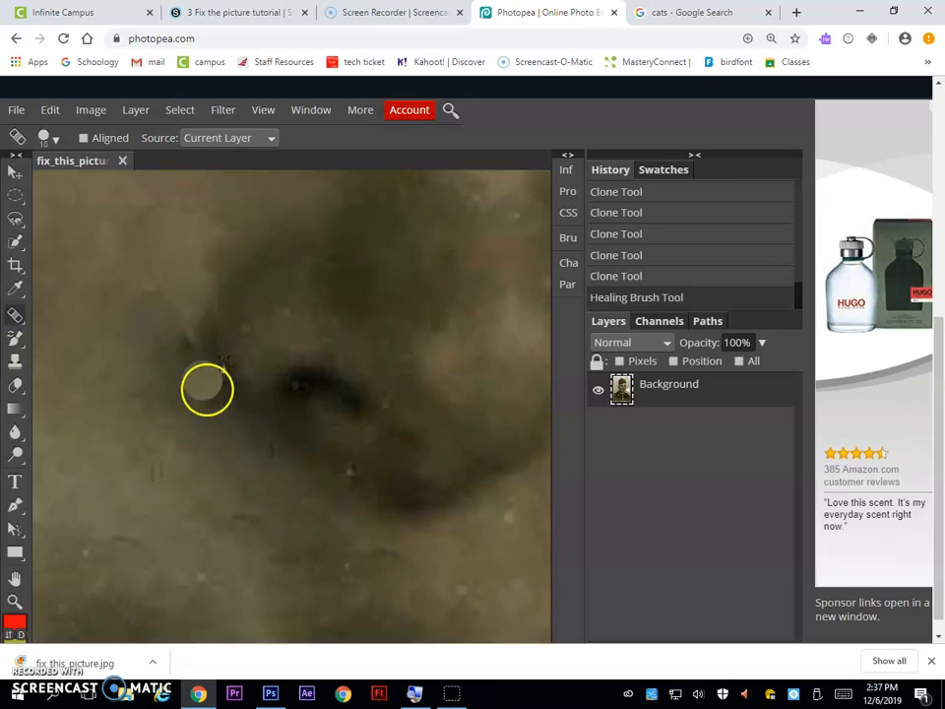
pyautogui.click(230, 367)
# - Sample clean skin beside the nose and heal the light specks on the nose and the adjoining cheek
pyautogui.moveTo(497, 467); pyautogui.dragTo(141, 451)
pyautogui.keyDown('alt'); pyautogui.click(463, 349); pyautogui.keyUp('alt')
pyautogui.moveTo(470, 565)
pyautogui.mouseDown()
pyautogui.moveTo(455, 592)
pyautogui.moveTo(485, 568)
pyautogui.mouseUp()
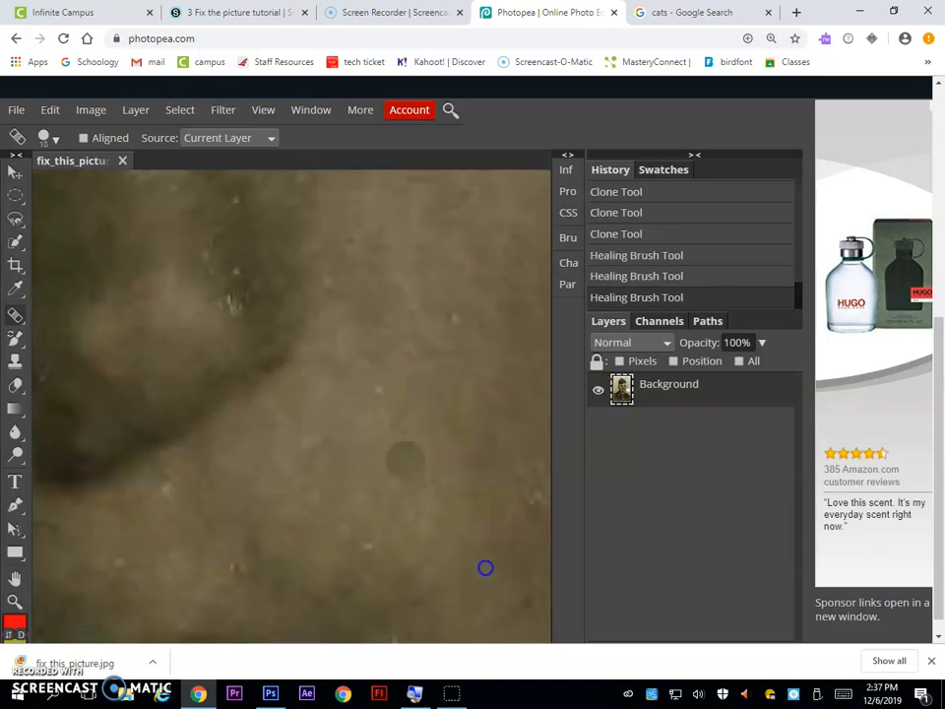
pyautogui.click(235, 301)
pyautogui.hotkey('ctrl', '-')
pyautogui.hotkey('ctrl', '-')
pyautogui.hotkey('ctrl', '-')
pyautogui.hotkey('ctrl', '-')
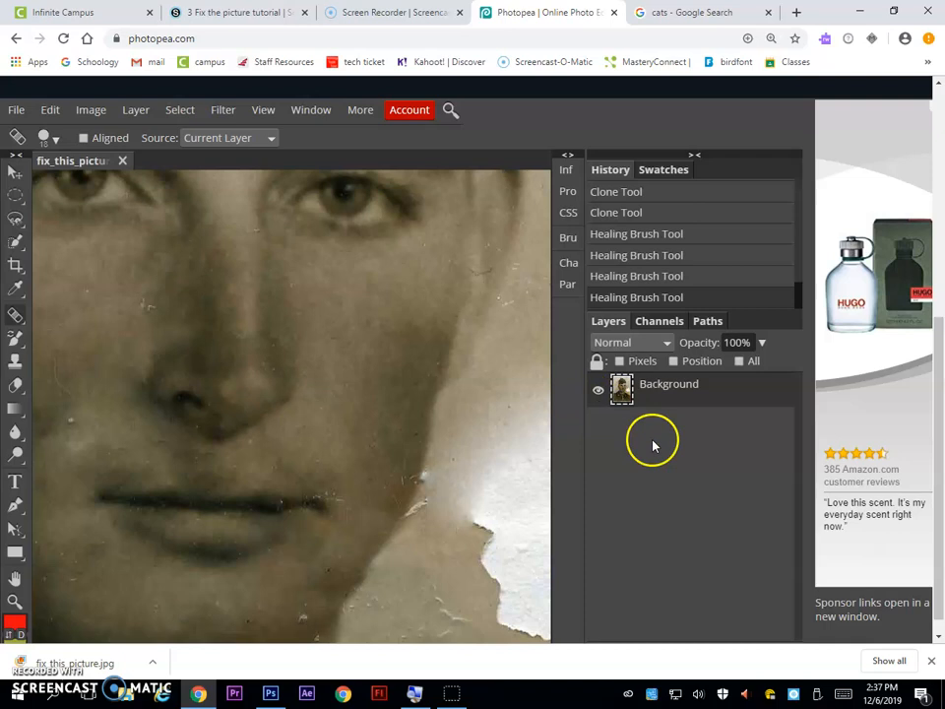
pyautogui.moveTo(368, 512)
pyautogui.mouseDown()
pyautogui.moveTo(123, 427)
pyautogui.moveTo(130, 472)
pyautogui.mouseUp()
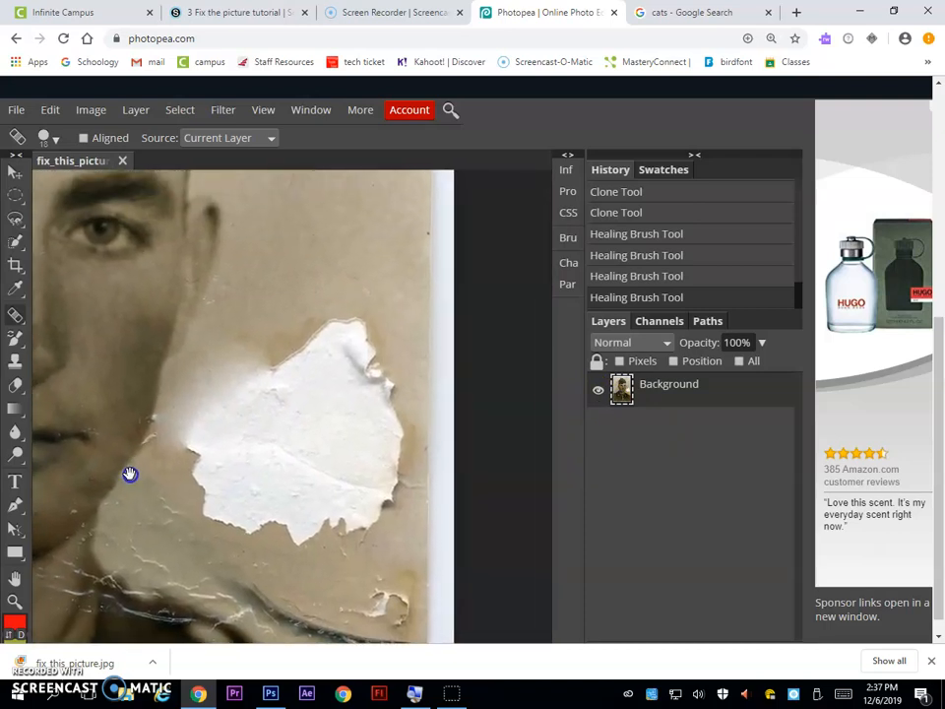
pyautogui.rightClick(16, 242)
pyautogui.click(46, 115)
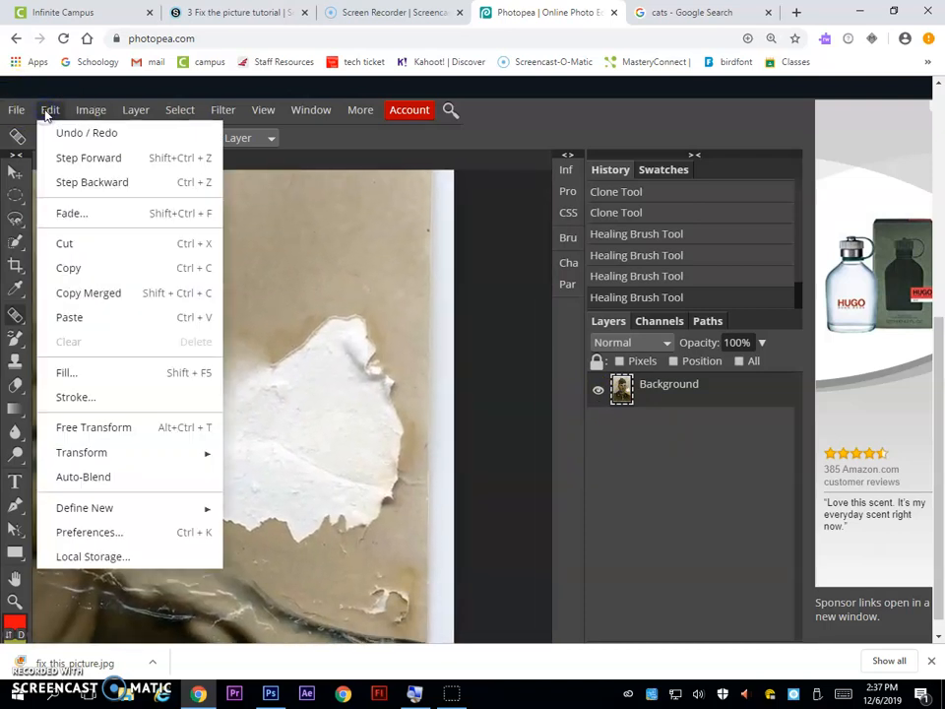
pyautogui.click(80, 373)
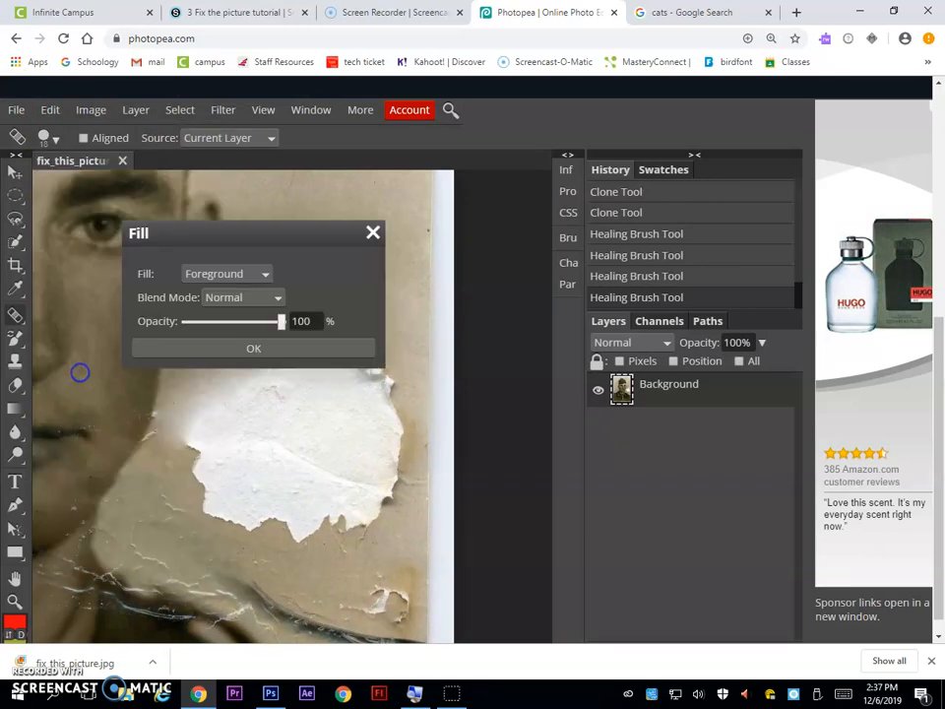
pyautogui.click(259, 274)
pyautogui.click(297, 254)
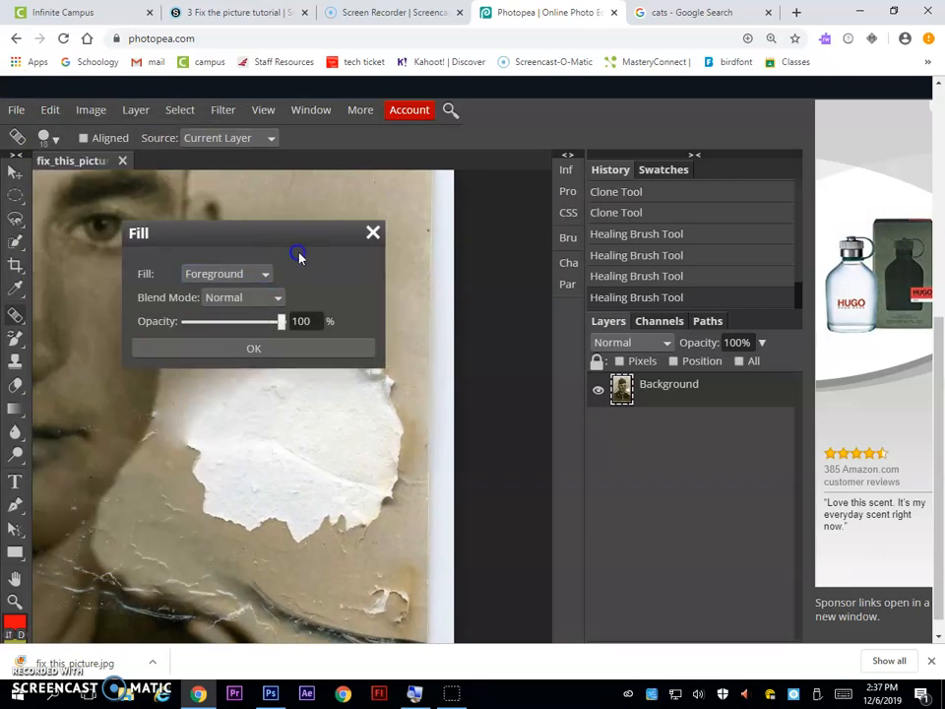
pyautogui.click(370, 237)
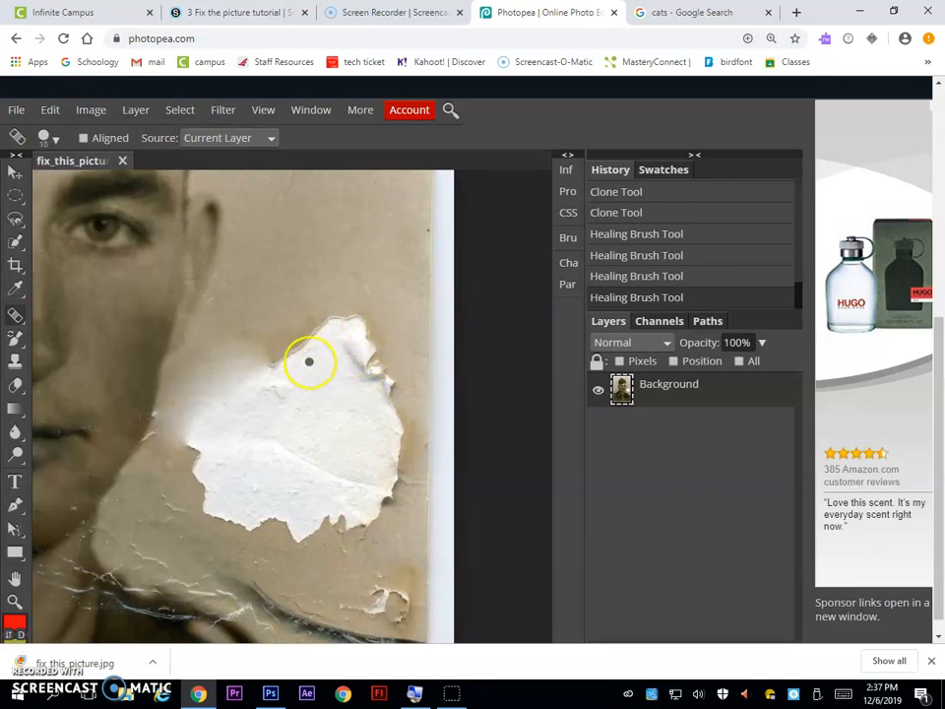
# - Try to select the large white background tear with the Quick Selection tool, and deselect the result
pyautogui.rightClick(16, 338)
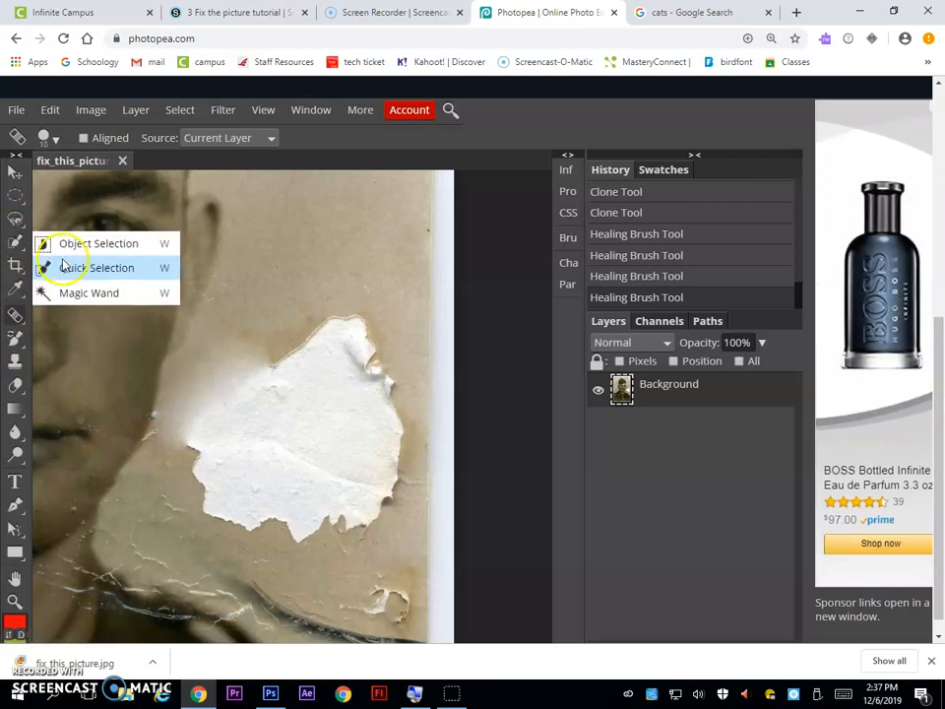
pyautogui.click(99, 268)
pyautogui.moveTo(283, 391)
pyautogui.mouseDown()
pyautogui.moveTo(221, 432)
pyautogui.moveTo(307, 434)
pyautogui.moveTo(330, 421)
pyautogui.mouseUp()
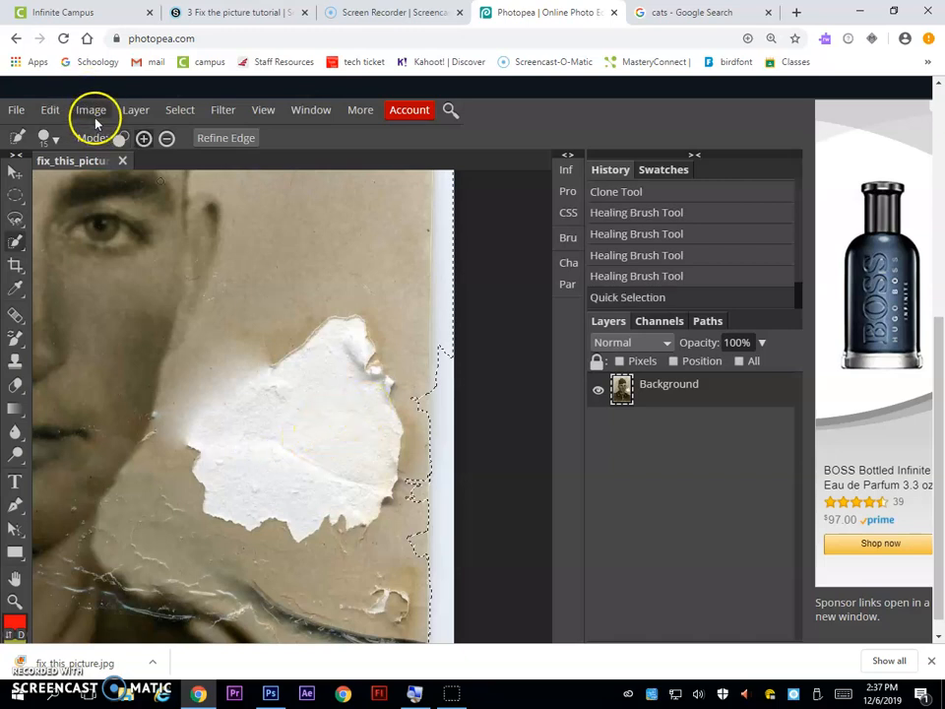
pyautogui.click(182, 111)
pyautogui.click(203, 163)
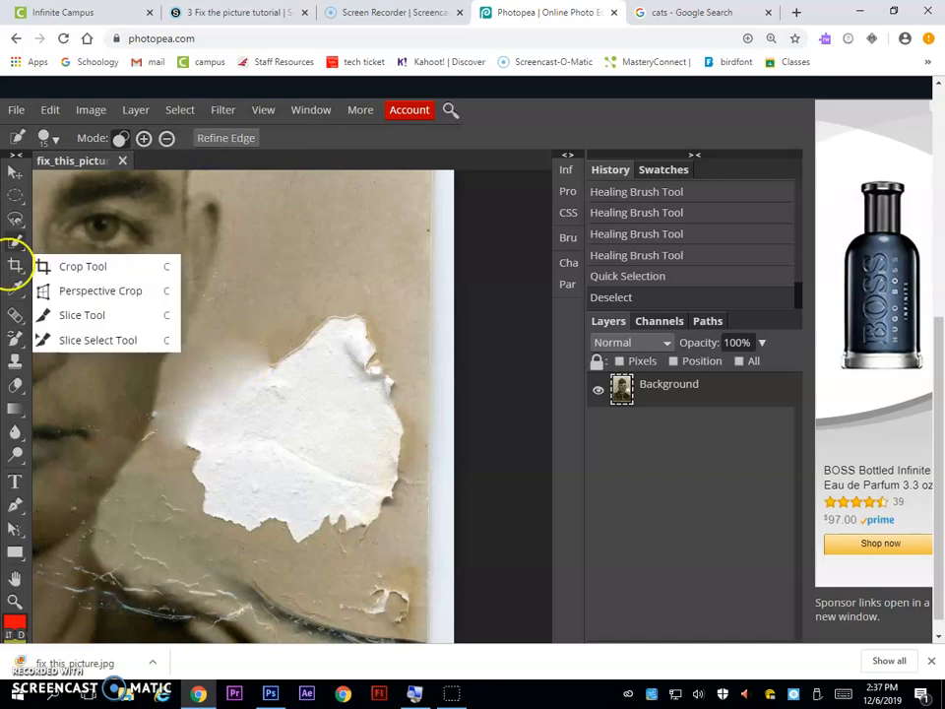
# - Try to trace the upper edge of the large tear with the Magnetic Lasso, and drop that selection
pyautogui.click(16, 218)
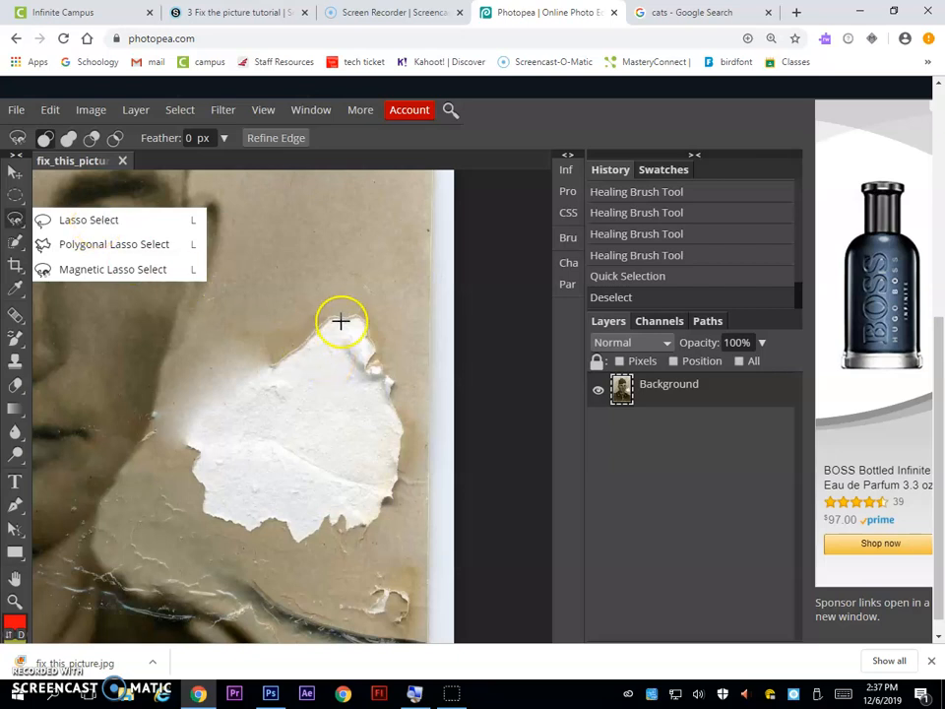
pyautogui.moveTo(236, 376)
pyautogui.mouseDown()
pyautogui.moveTo(175, 439)
pyautogui.moveTo(187, 452)
pyautogui.mouseUp()
pyautogui.doubleClick(175, 446)
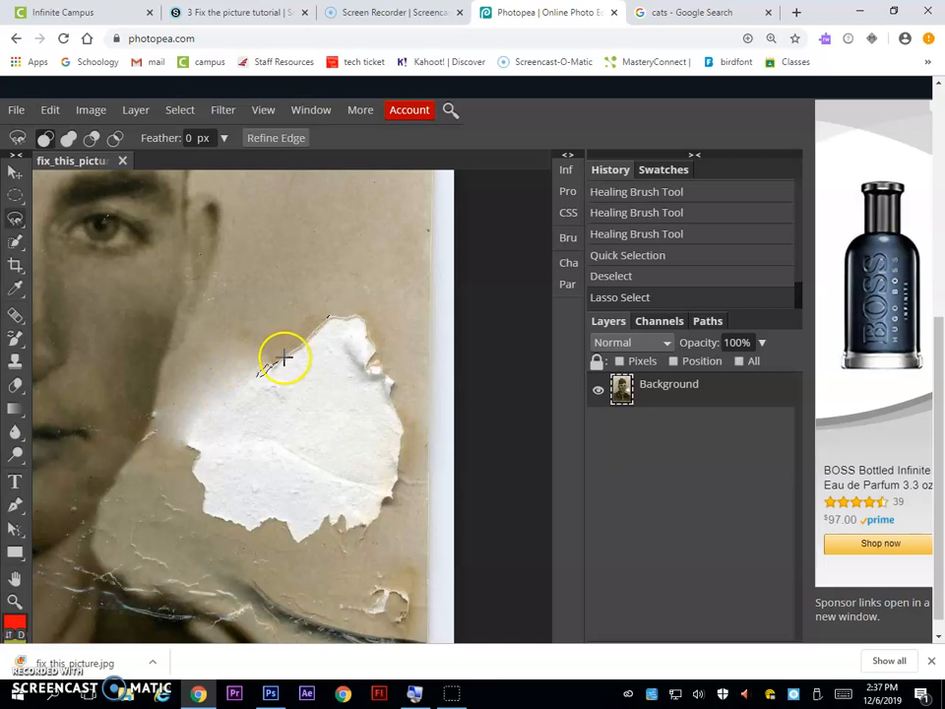
pyautogui.click(180, 109)
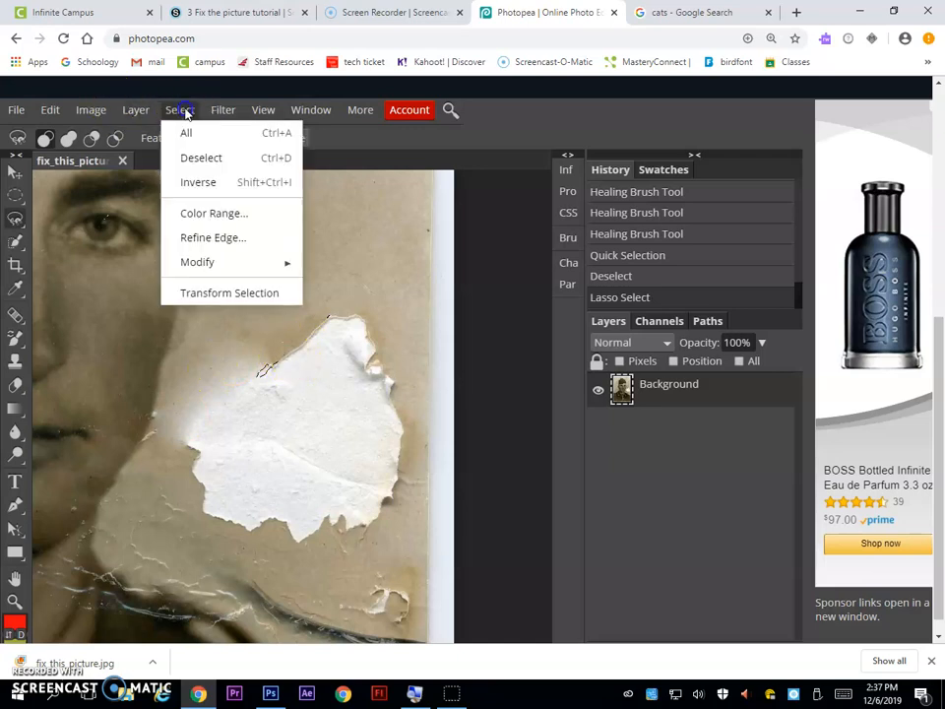
pyautogui.click(207, 160)
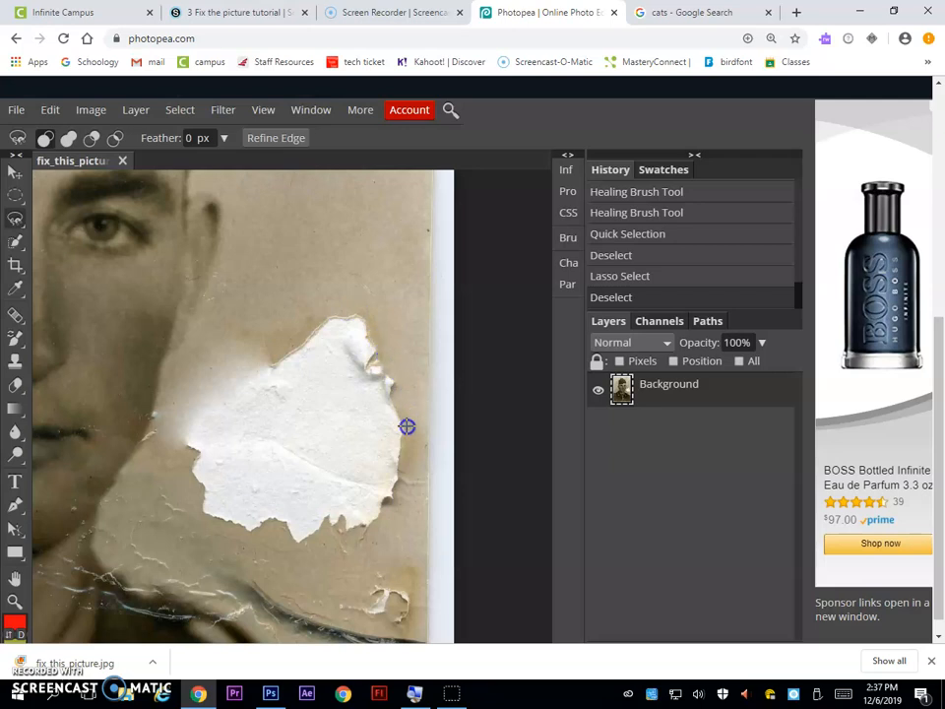
# - Trace the lower part of the large white background tear with the Magnetic Lasso and close the selection
pyautogui.moveTo(392, 503)
pyautogui.mouseDown()
pyautogui.moveTo(378, 530)
pyautogui.moveTo(353, 546)
pyautogui.mouseUp()
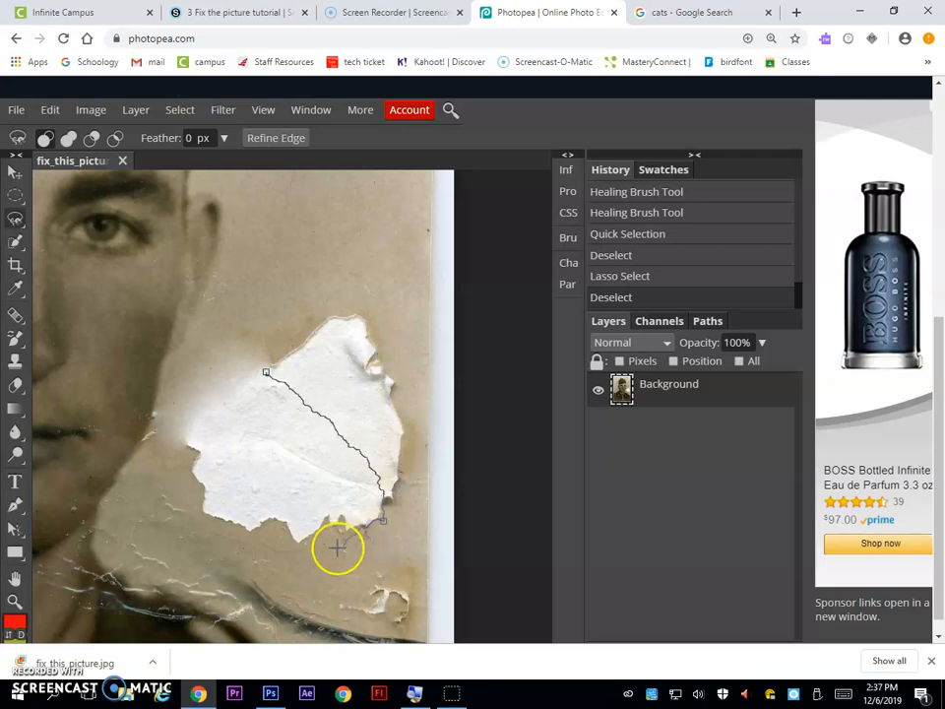
pyautogui.moveTo(231, 536)
pyautogui.mouseDown()
pyautogui.moveTo(180, 508)
pyautogui.moveTo(179, 472)
pyautogui.mouseUp()
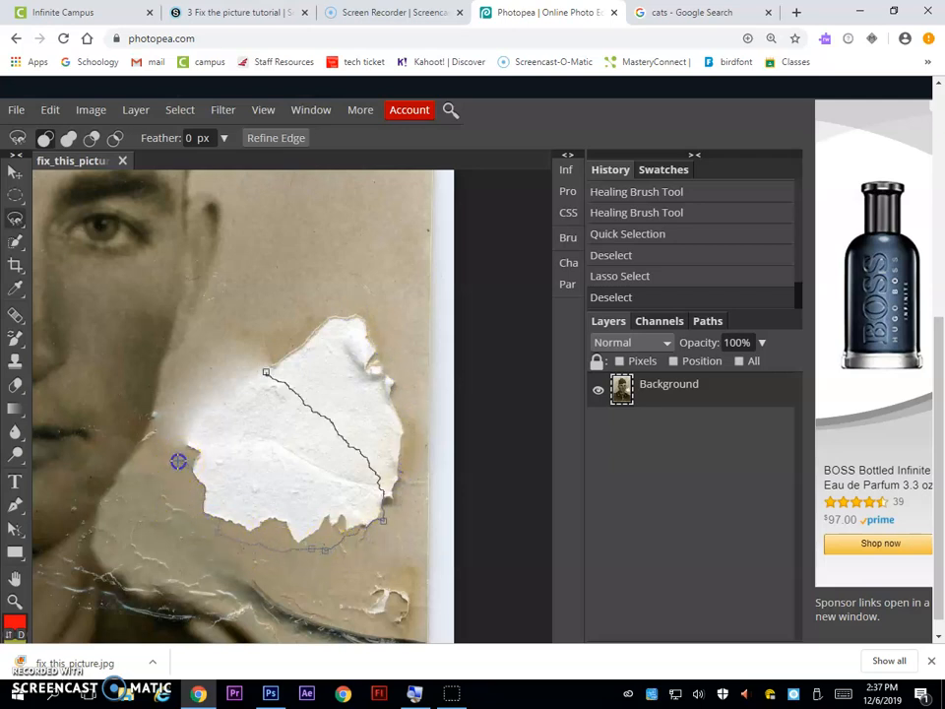
pyautogui.click(266, 372)
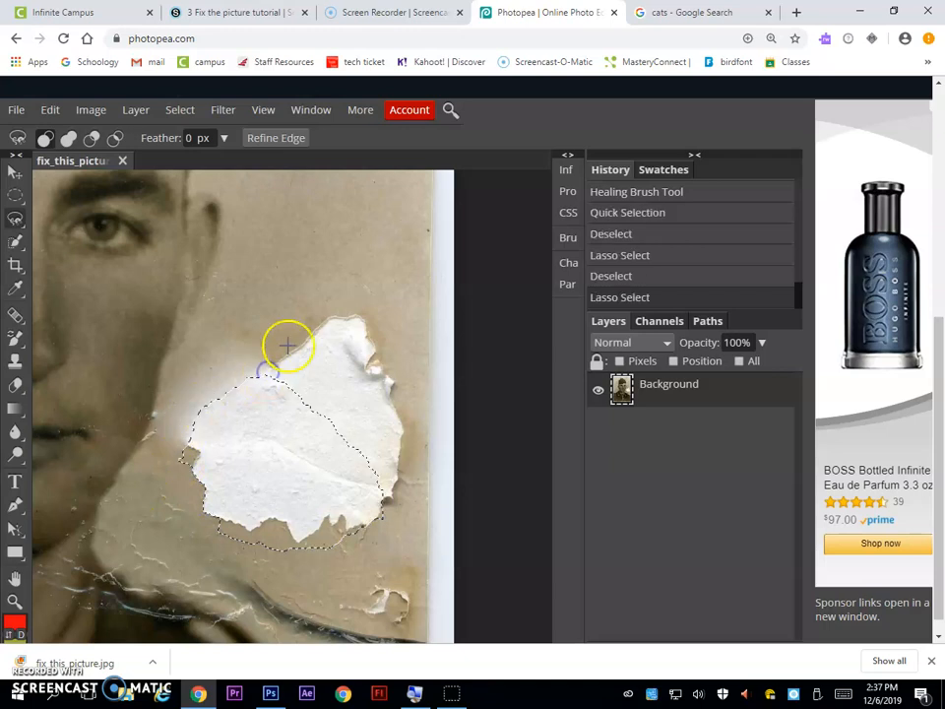
# - Set the lasso to add to the selection and outline the remaining upper part of the large tear
pyautogui.click(68, 139)
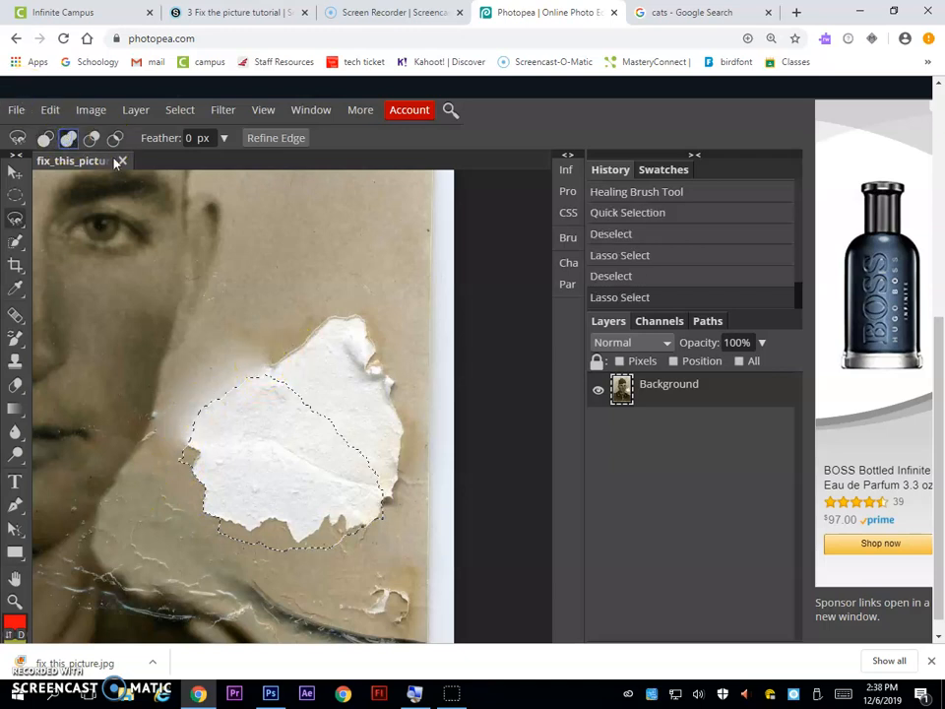
pyautogui.click(321, 319)
pyautogui.moveTo(294, 328); pyautogui.dragTo(372, 321)
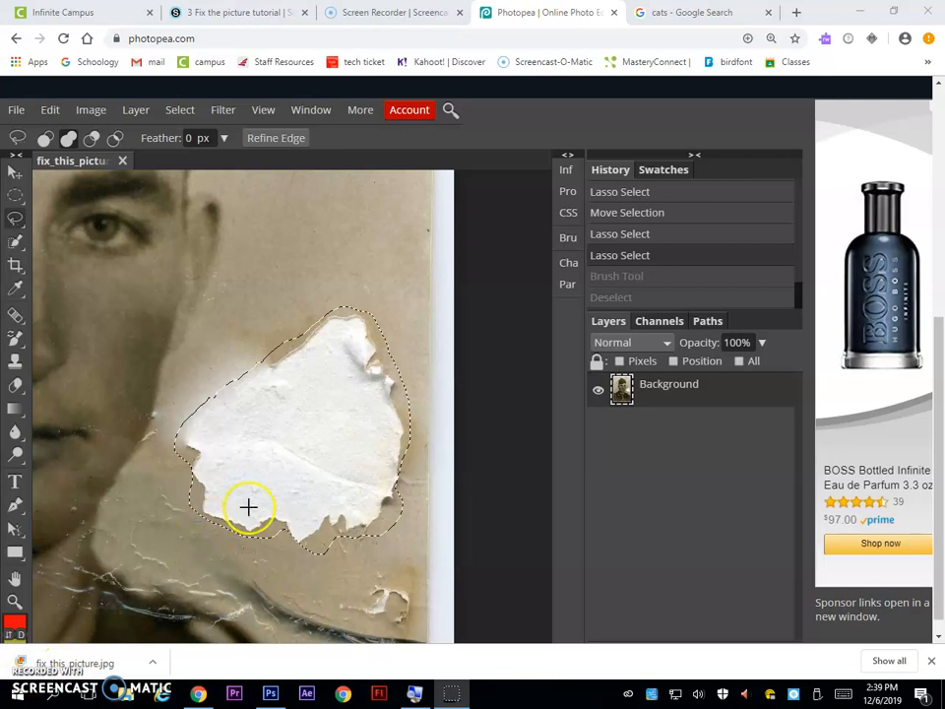
# - Fill the selected large tear so that it blends with the surrounding photo background
pyautogui.click(48, 110)
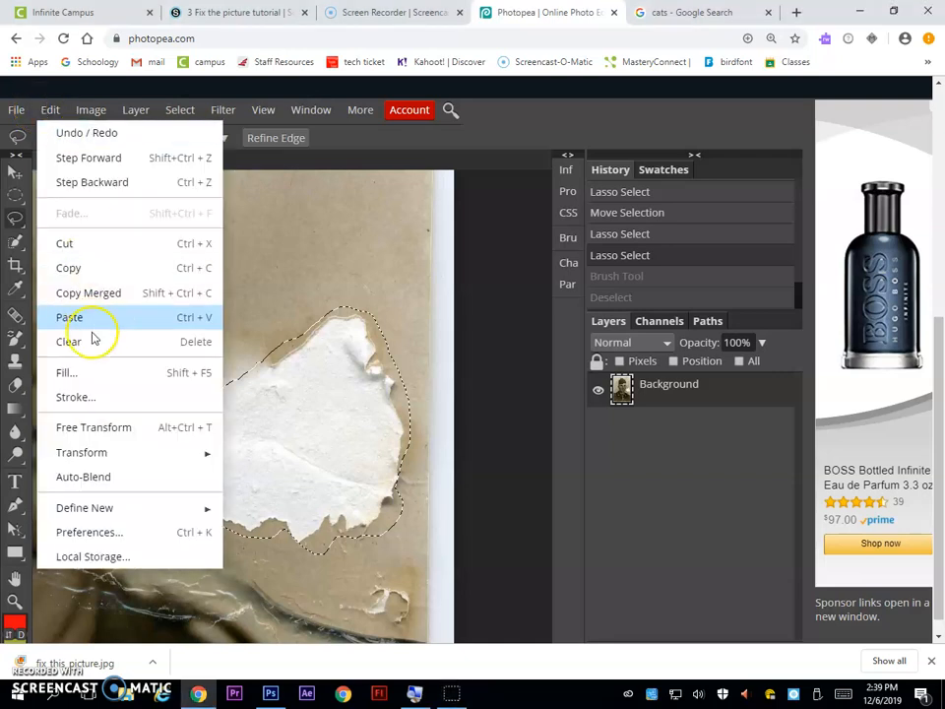
pyautogui.click(81, 374)
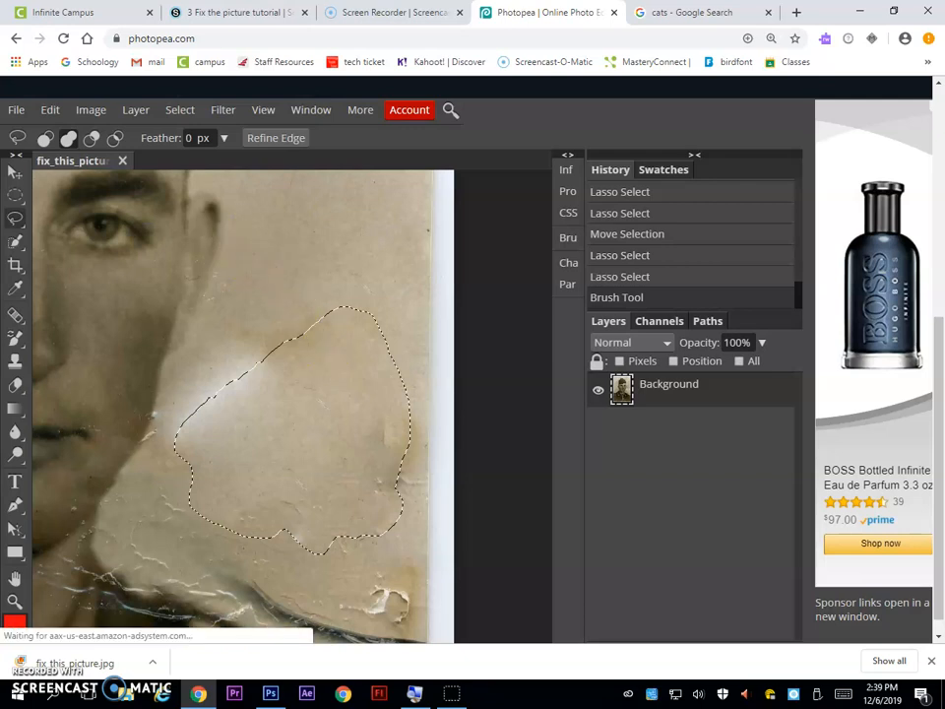
pyautogui.rightClick(15, 197)
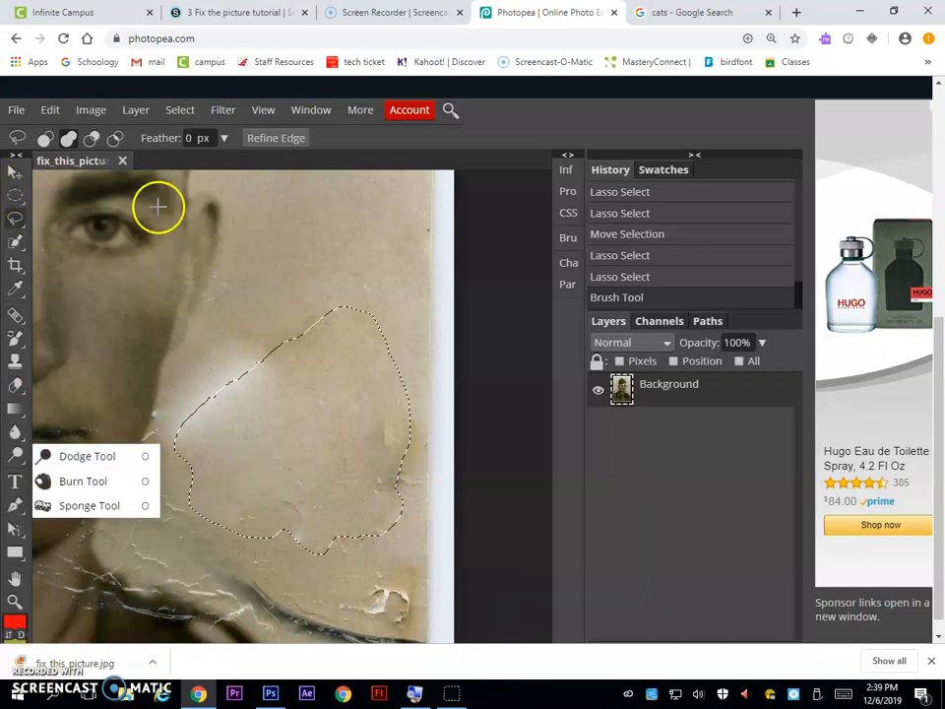
pyautogui.press('z')
pyautogui.click(69, 138)
pyautogui.moveTo(154, 281)
pyautogui.mouseDown()
pyautogui.moveTo(342, 315)
pyautogui.moveTo(158, 295)
pyautogui.mouseUp()
pyautogui.moveTo(18, 274)
pyautogui.click(83, 267)
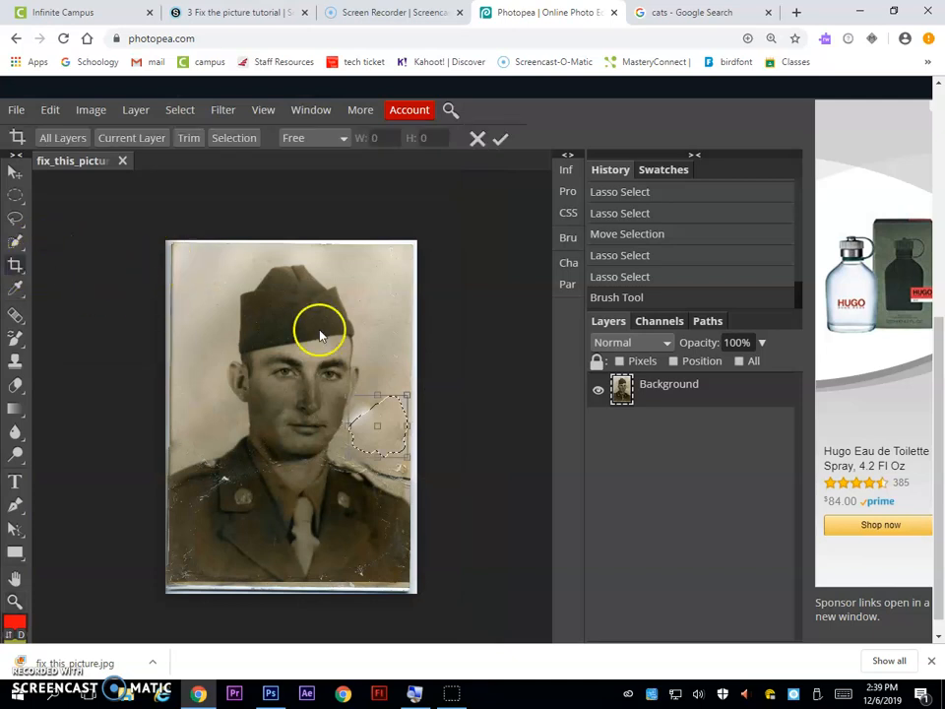
pyautogui.click(477, 138)
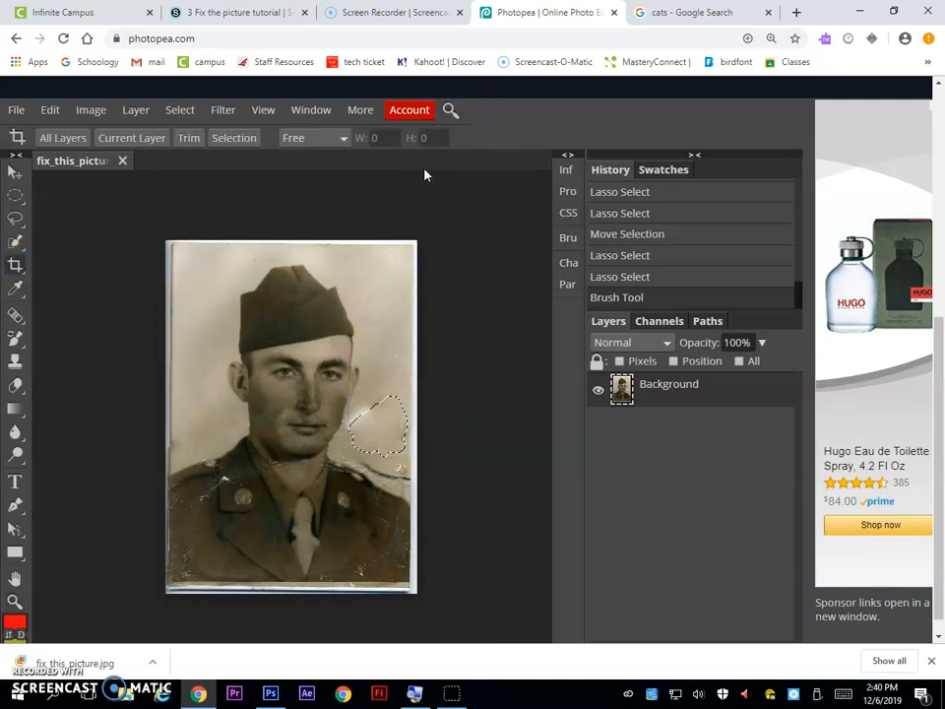
# - Deselect the repaired area and crop the photo just inside its worn white borders
pyautogui.moveTo(6, 236)
pyautogui.click(179, 110)
pyautogui.click(187, 155)
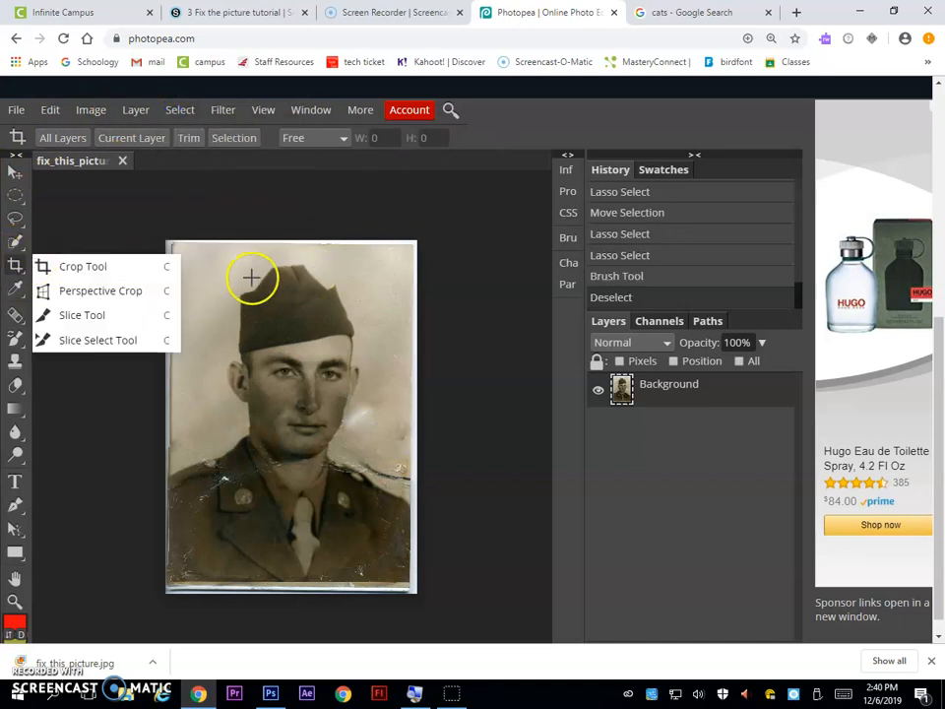
pyautogui.moveTo(17, 258)
pyautogui.click(76, 266)
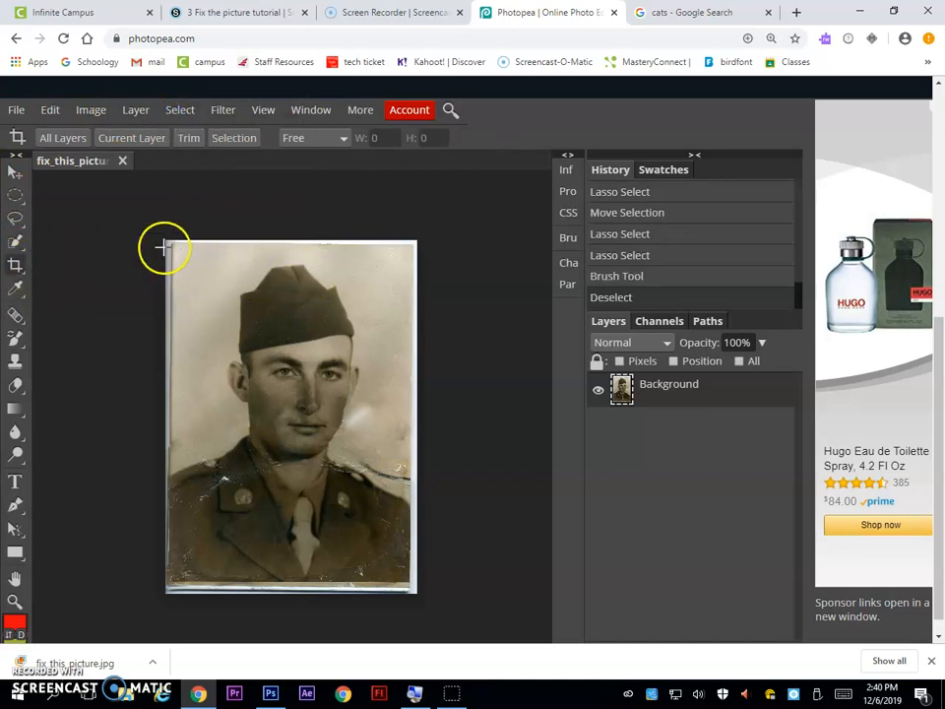
pyautogui.moveTo(177, 247); pyautogui.dragTo(404, 576)
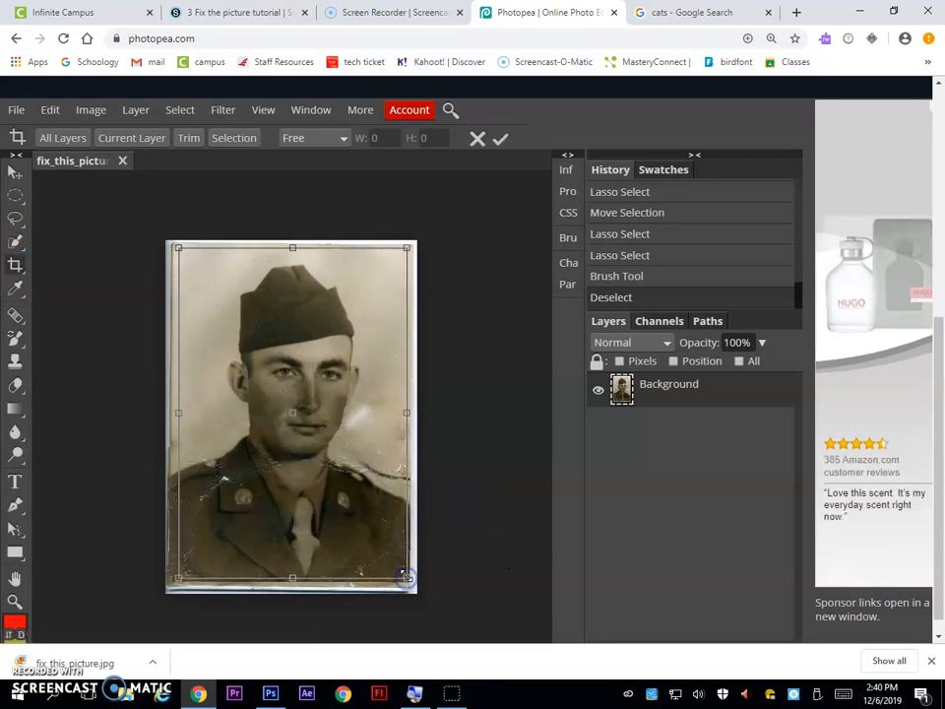
pyautogui.click(500, 137)
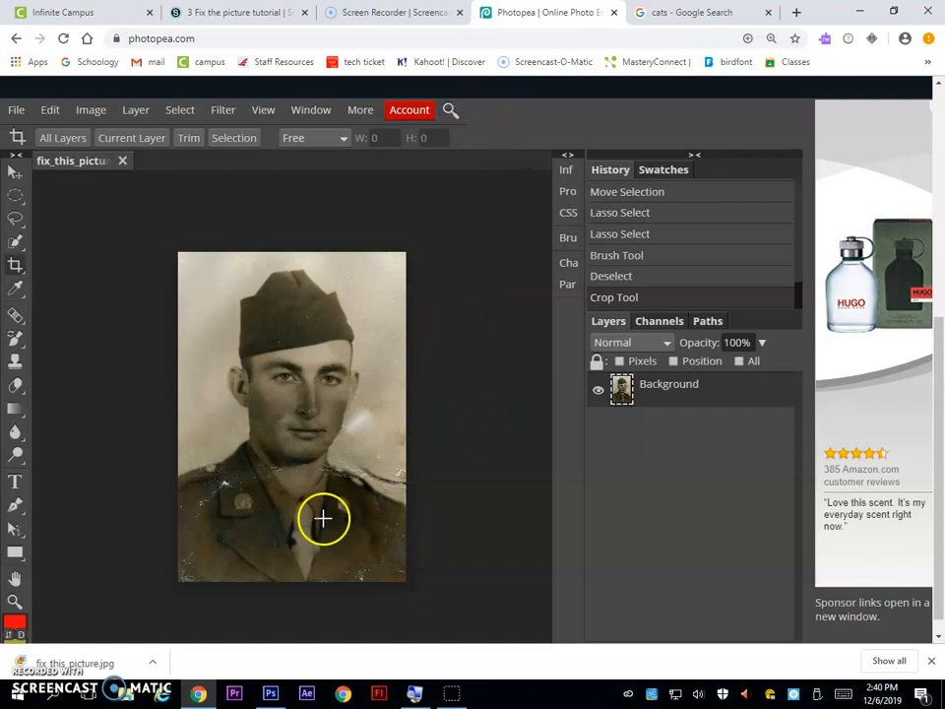
# - Apply a Levels adjustment to the portrait with RGB input levels of 19, 1.29 and 243
pyautogui.rightClick(16, 196)
pyautogui.click(93, 109)
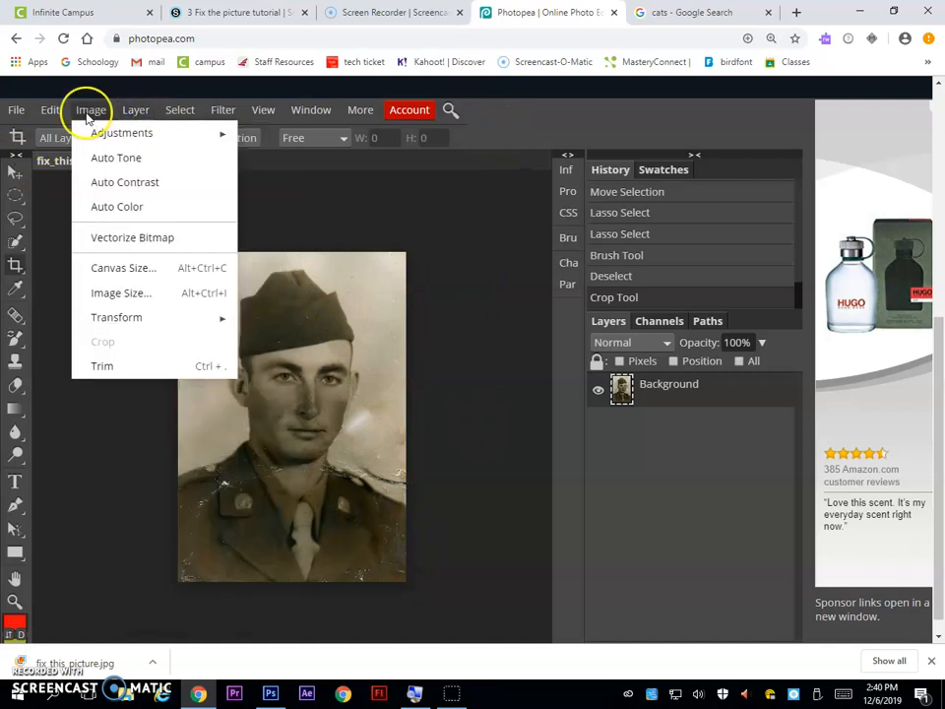
pyautogui.moveTo(210, 133)
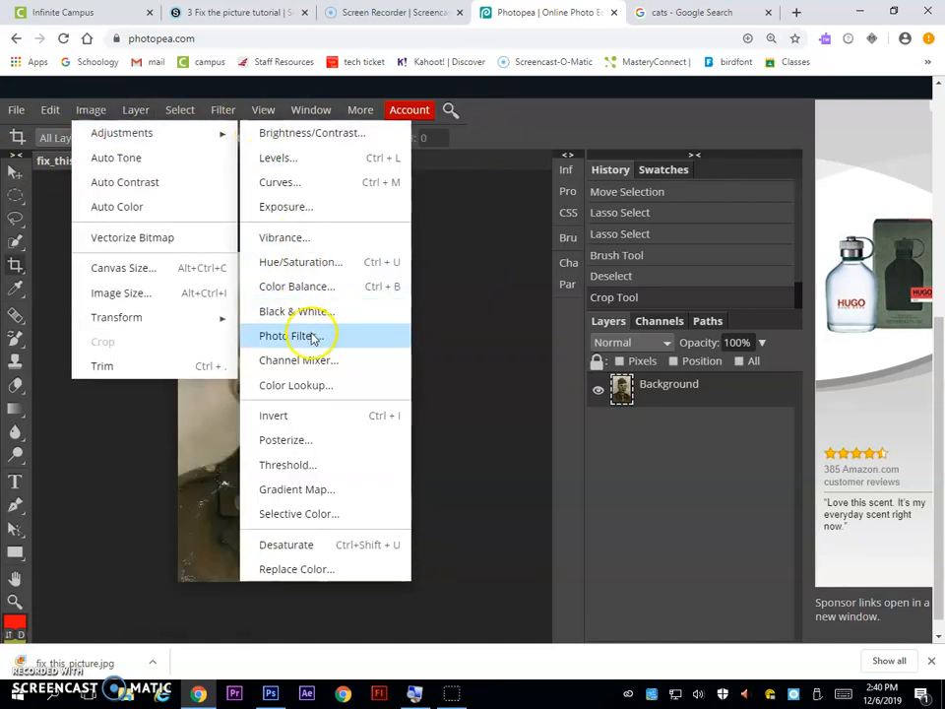
pyautogui.click(307, 158)
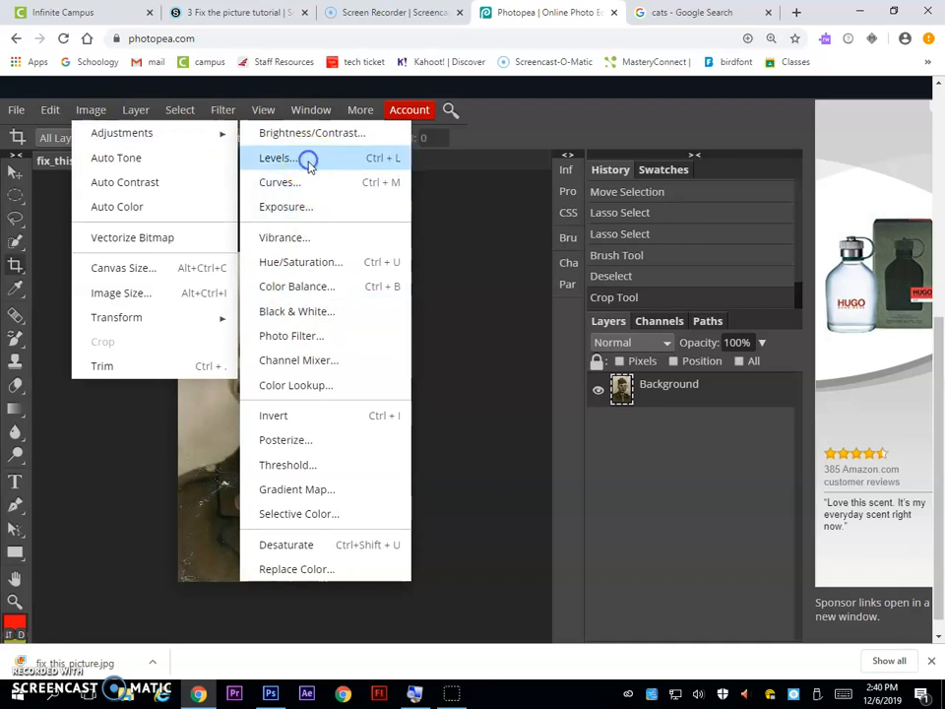
pyautogui.moveTo(274, 247); pyautogui.dragTo(668, 223)
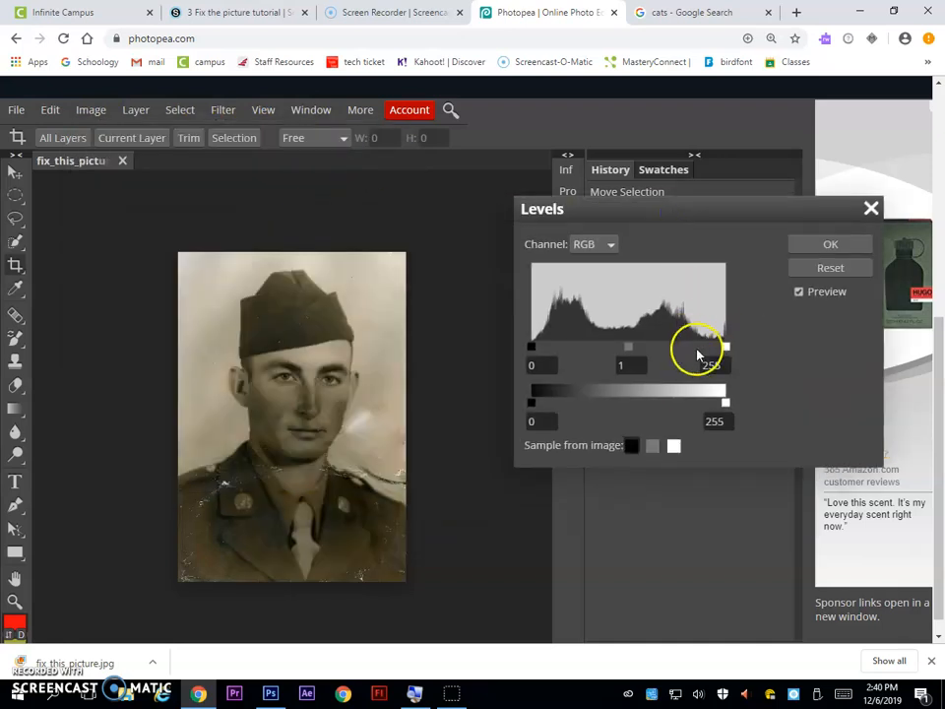
pyautogui.moveTo(531, 346); pyautogui.dragTo(545, 347)
pyautogui.moveTo(727, 346); pyautogui.dragTo(721, 350)
pyautogui.moveTo(631, 346); pyautogui.dragTo(622, 352)
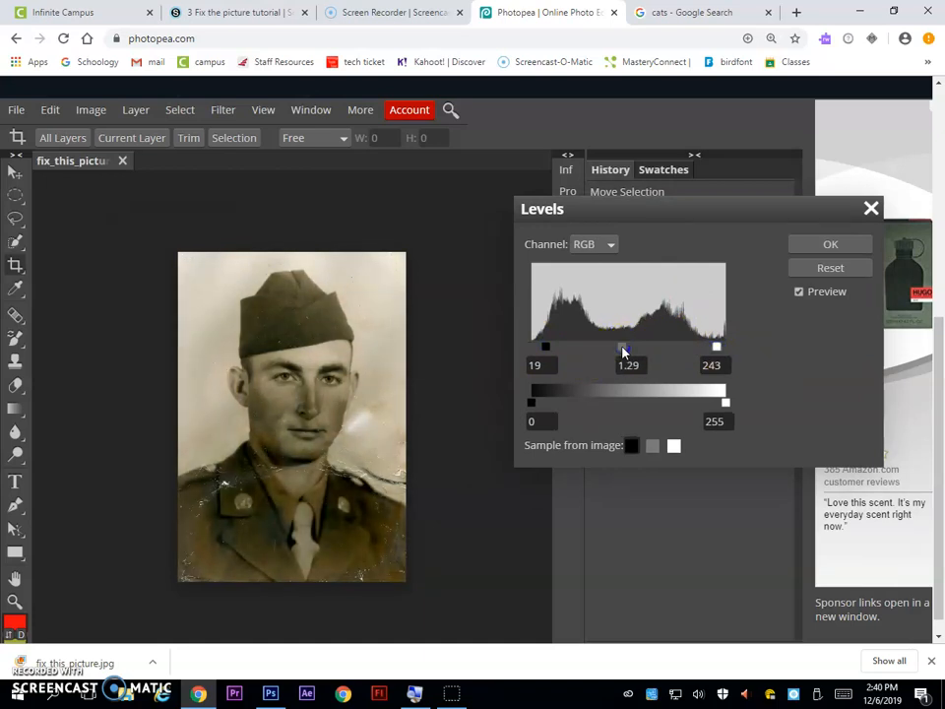
pyautogui.click(828, 245)
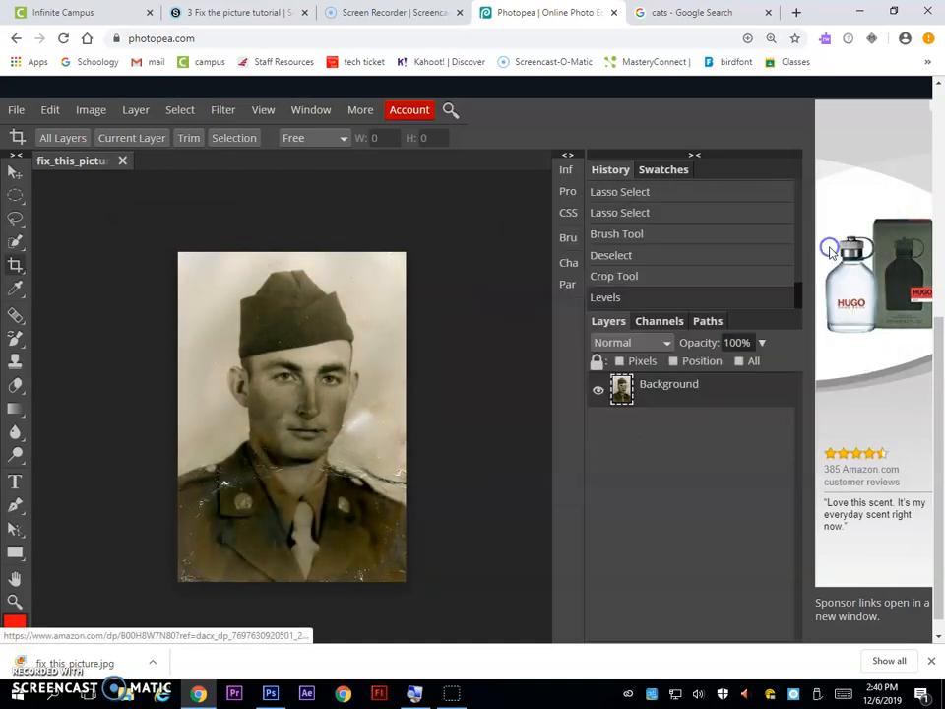
pyautogui.click(441, 380)
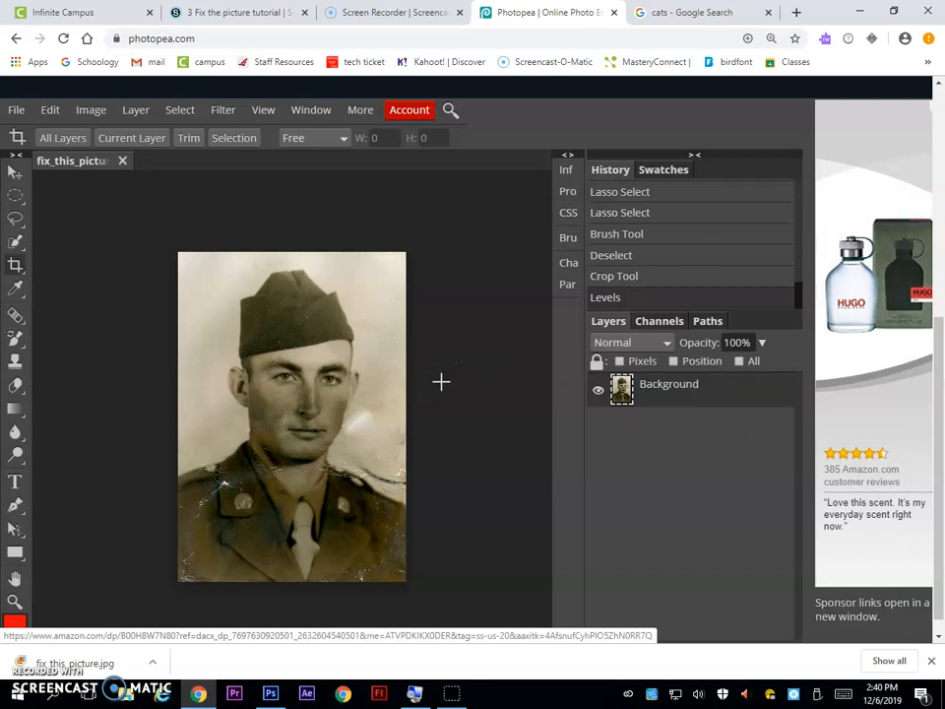
# - Export the restored portrait as a JPG
pyautogui.click(14, 108)
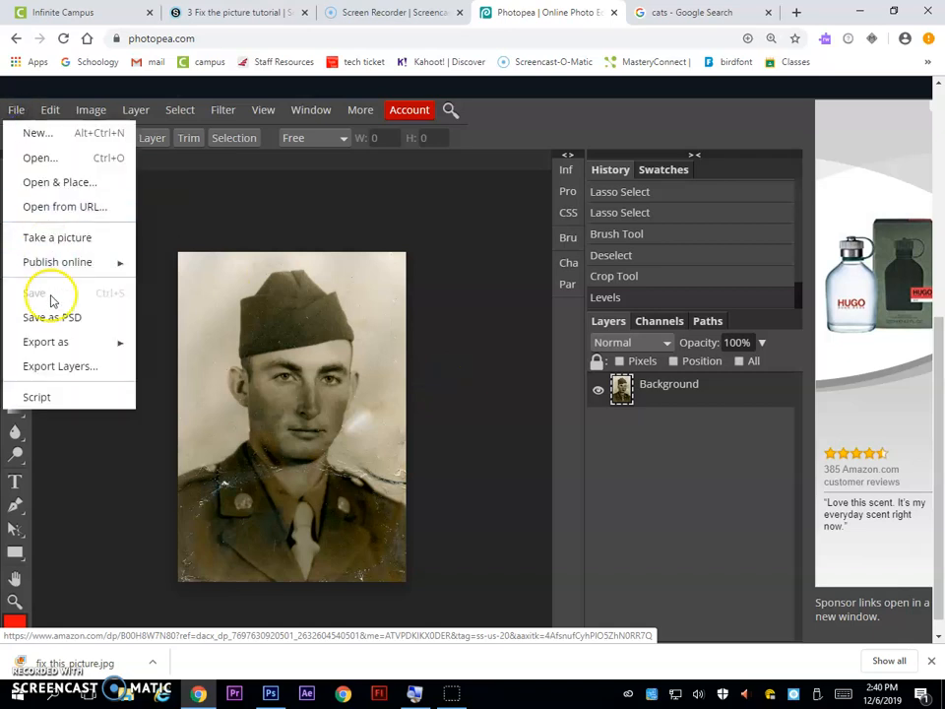
pyautogui.moveTo(120, 341)
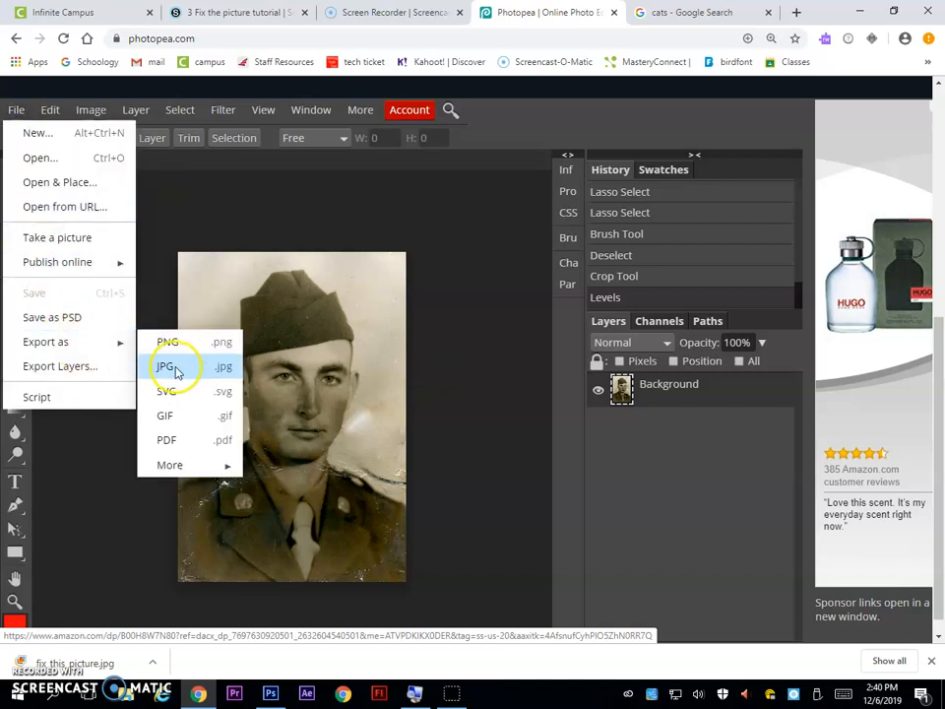